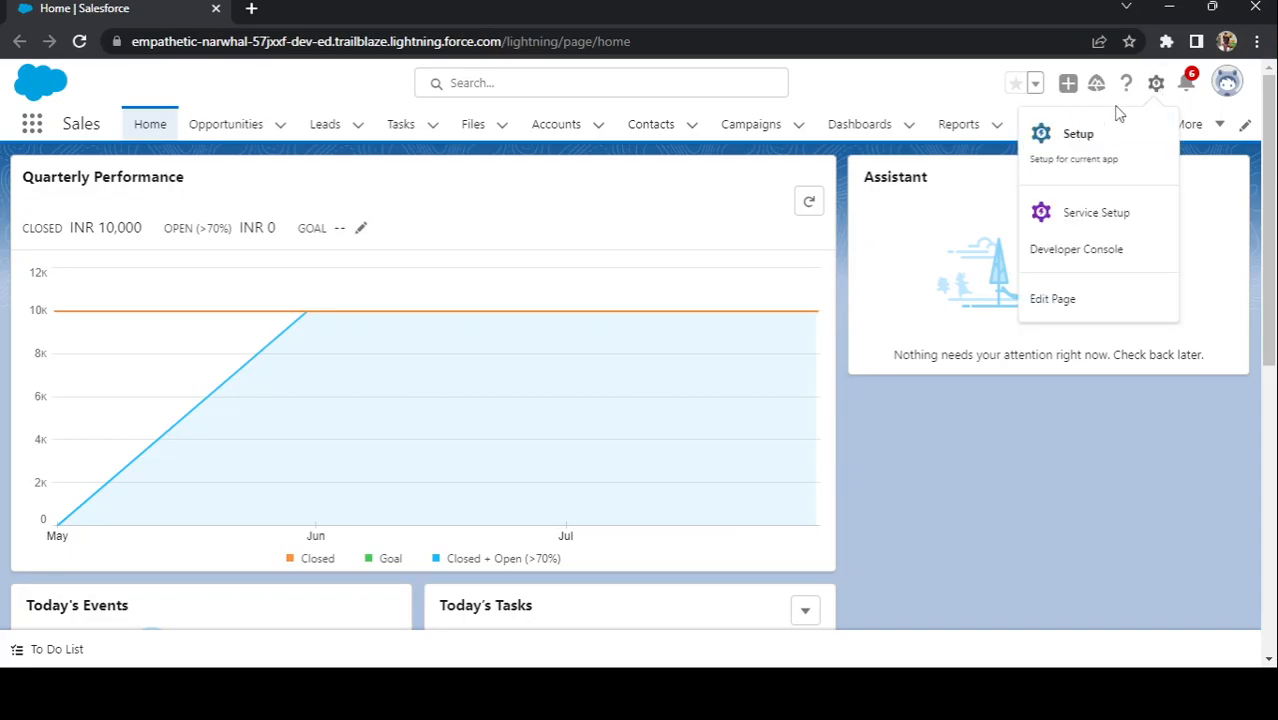
Step: Open the Salesforce Setup home page in a new tab from the gear menu
{"action": "left_click", "coordinate": [1088, 136]}
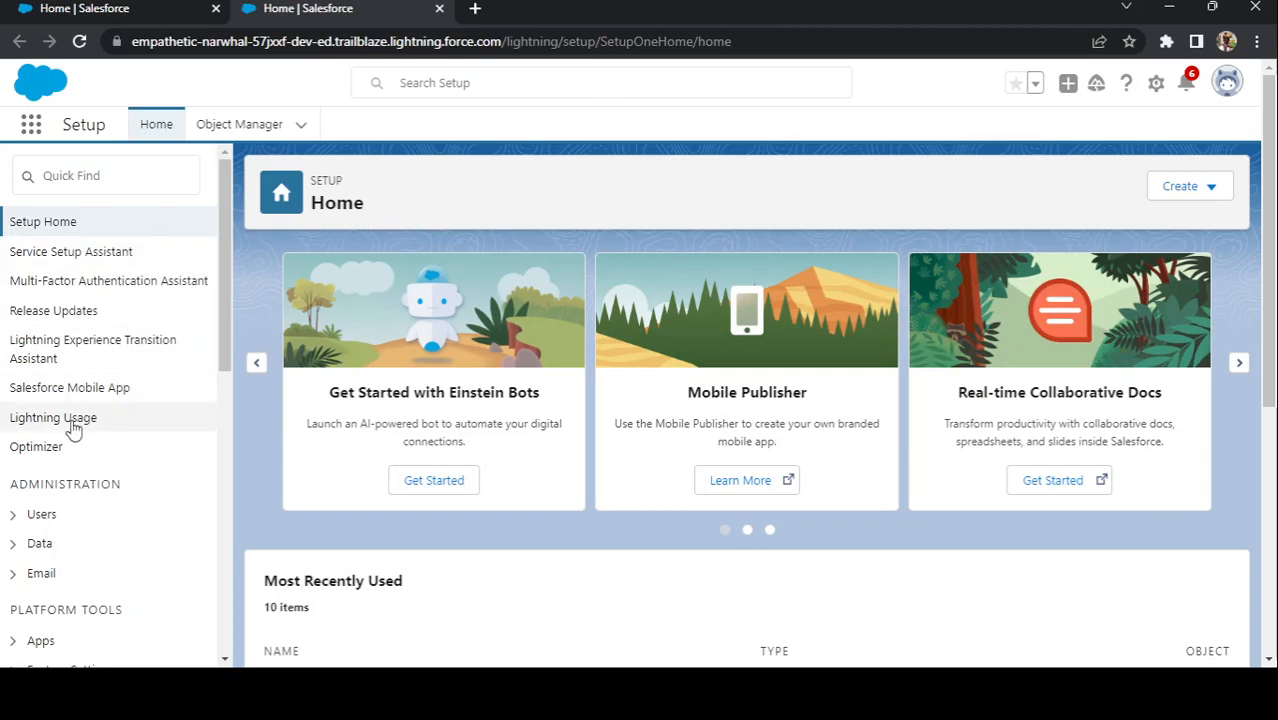
Step: Expand Administration > Users in the Setup sidebar and open the All Users list
{"action": "left_click", "coordinate": [13, 514]}
{"action": "scroll", "coordinate": [94, 562], "scroll_direction": "down", "scroll_amount": 1}
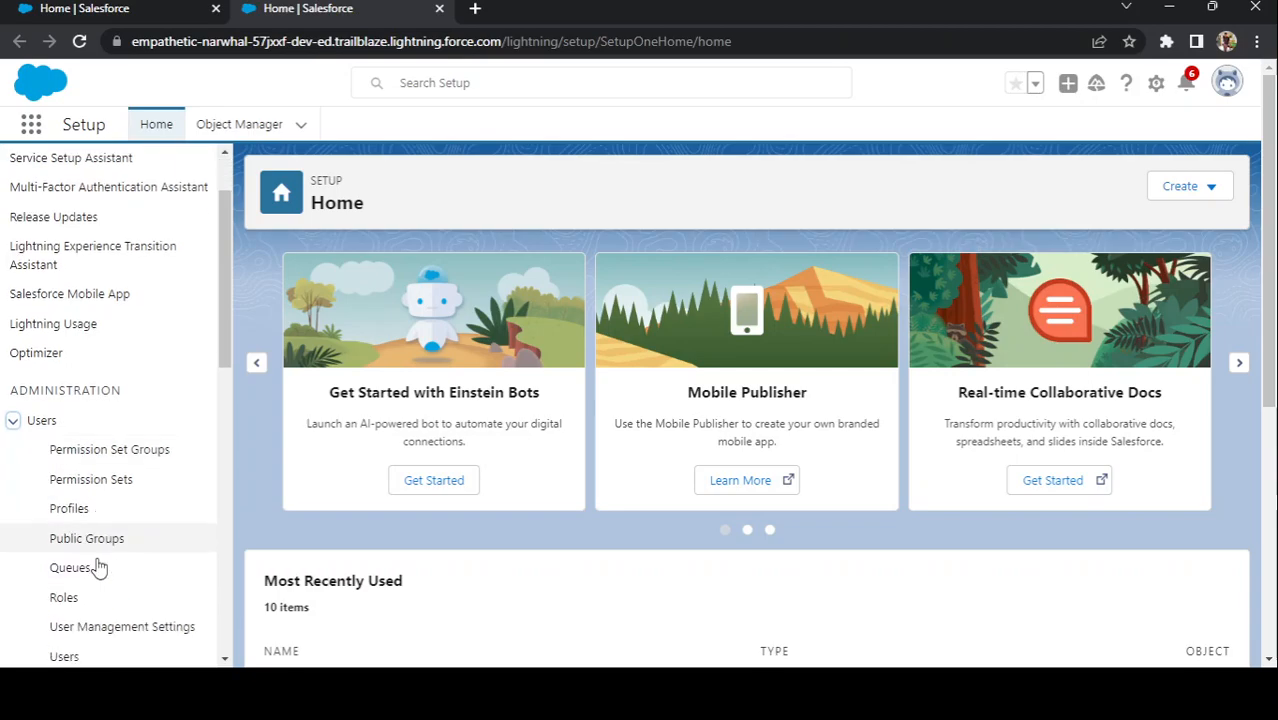
{"action": "scroll", "coordinate": [80, 590], "scroll_direction": "down", "scroll_amount": 1}
{"action": "left_click", "coordinate": [65, 567]}
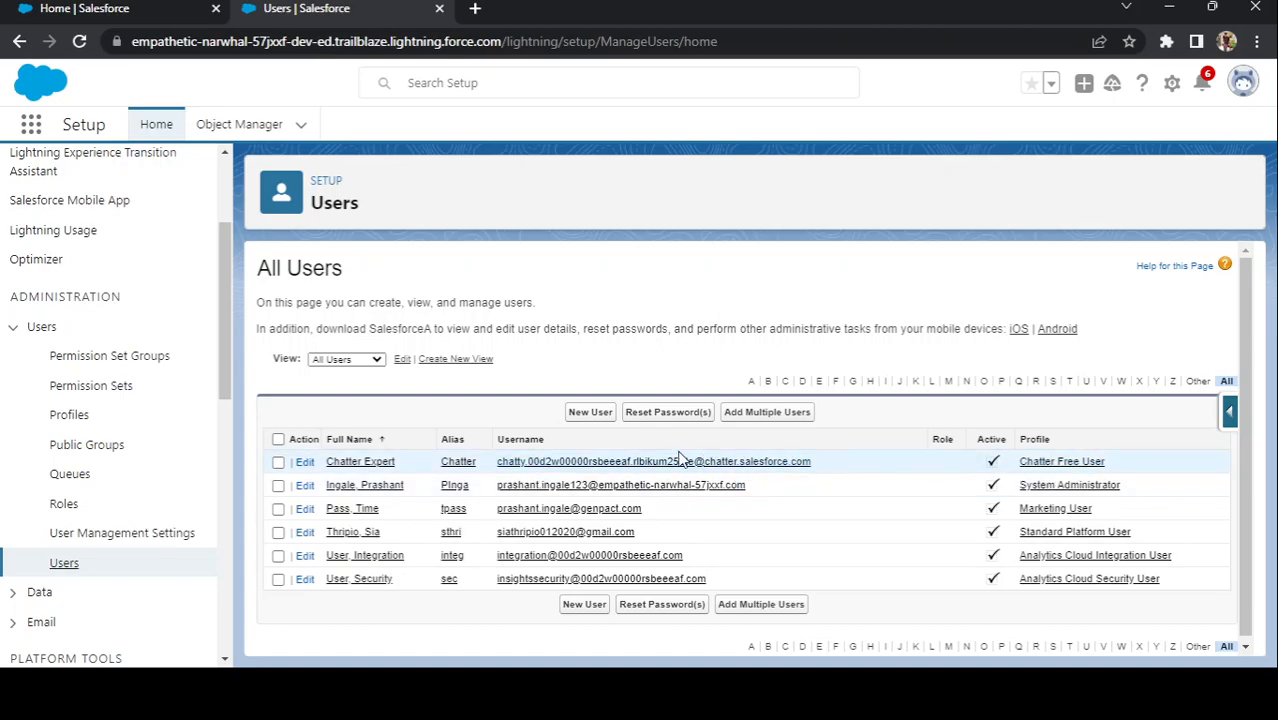
Step: Start a new user and fill in the user's first name, last name and e-mail address
{"action": "left_click", "coordinate": [592, 414]}
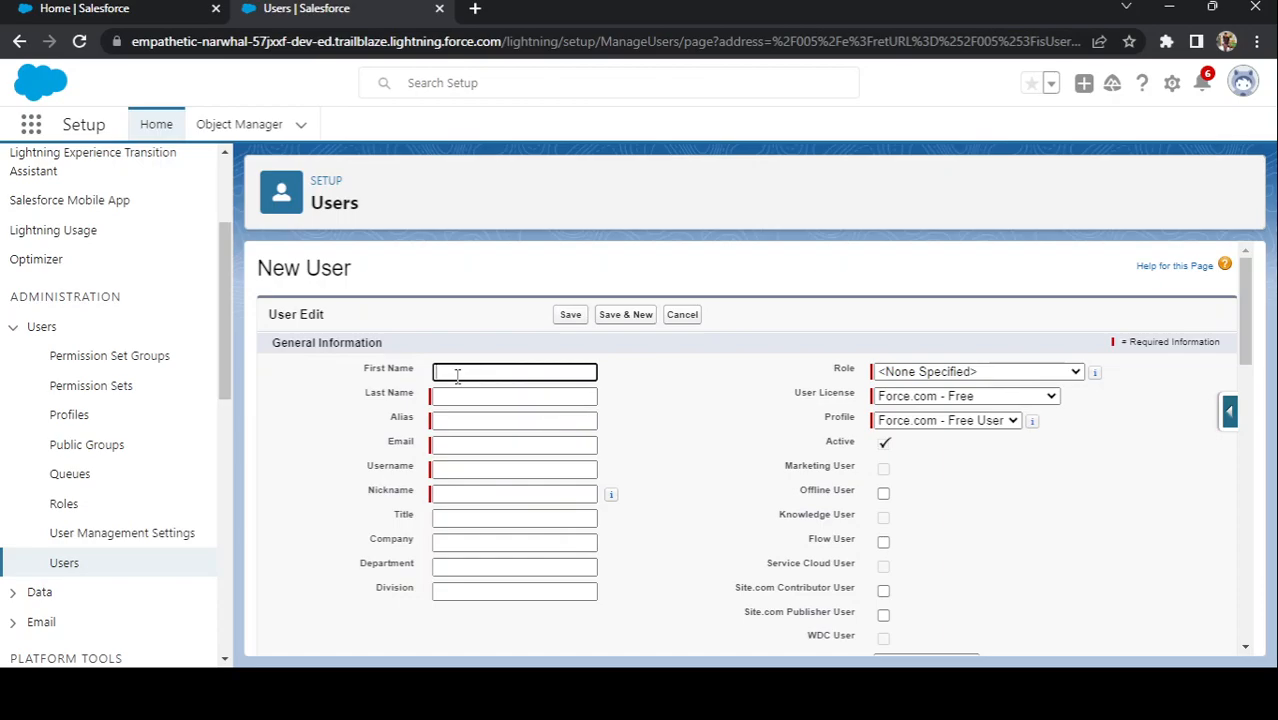
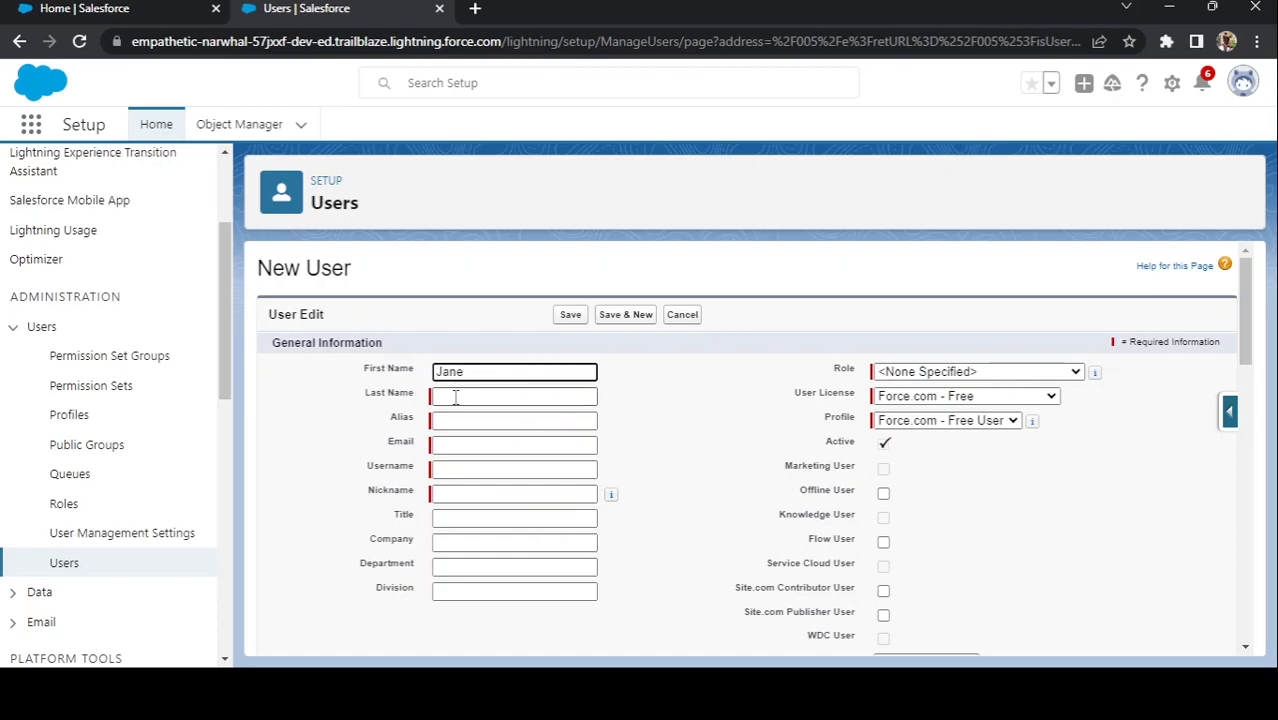
{"action": "left_click", "coordinate": [454, 397]}
{"action": "type", "text": "Smith"}
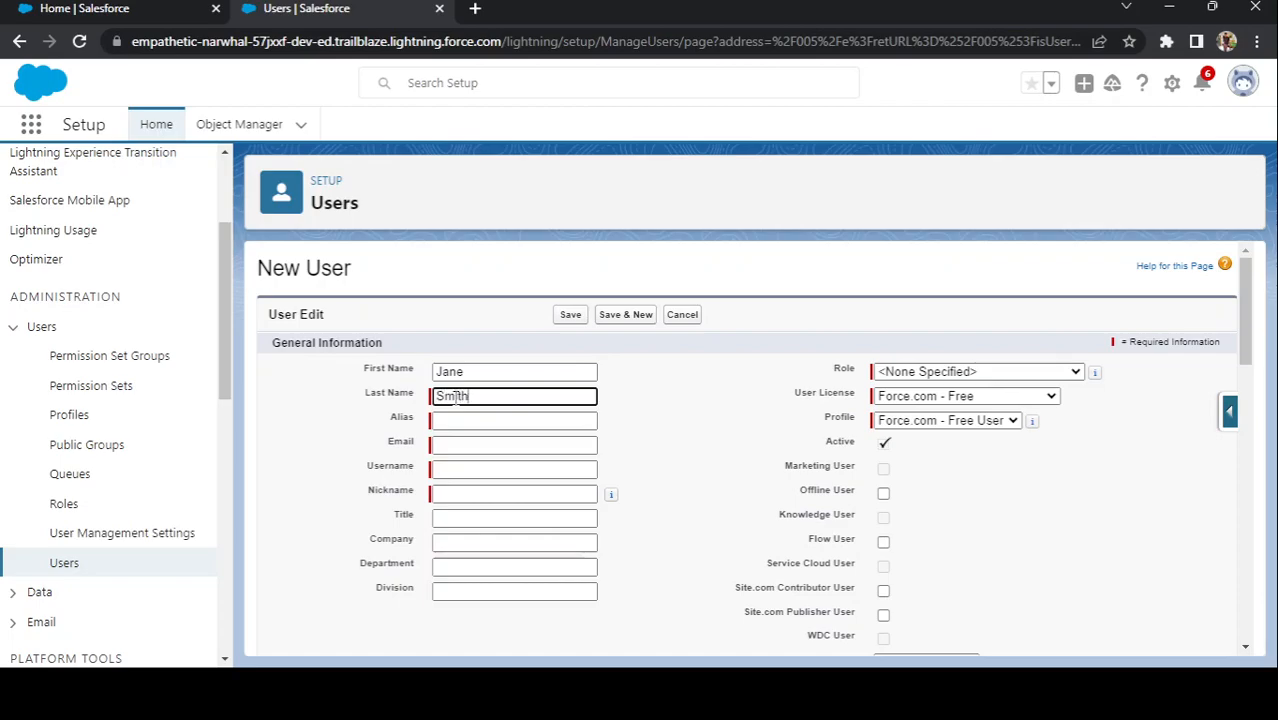
{"action": "left_click", "coordinate": [448, 422]}
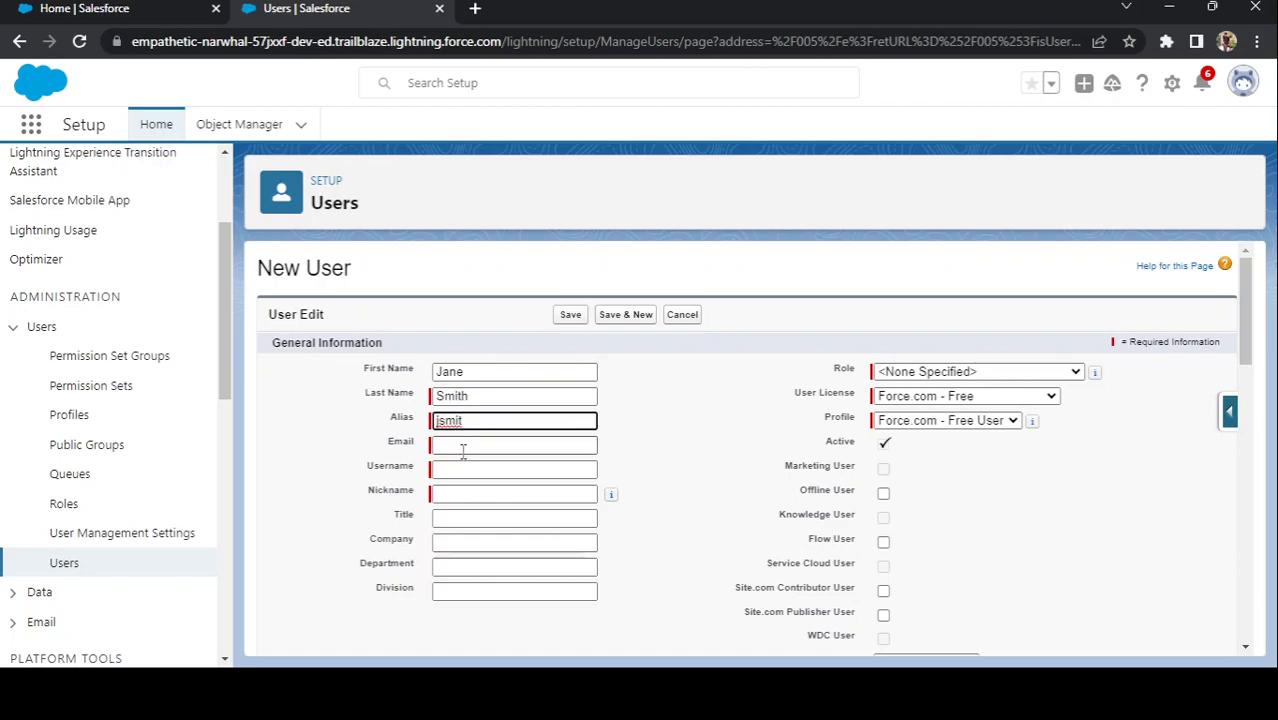
{"action": "left_click", "coordinate": [463, 446]}
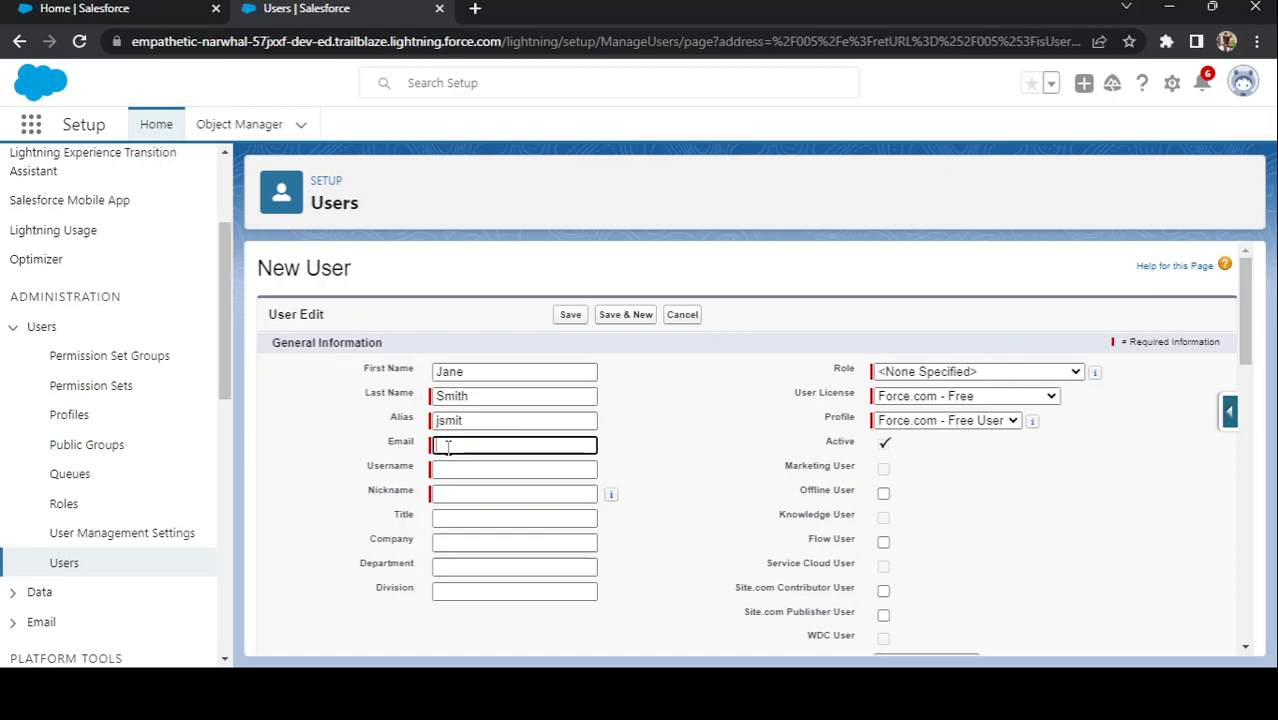
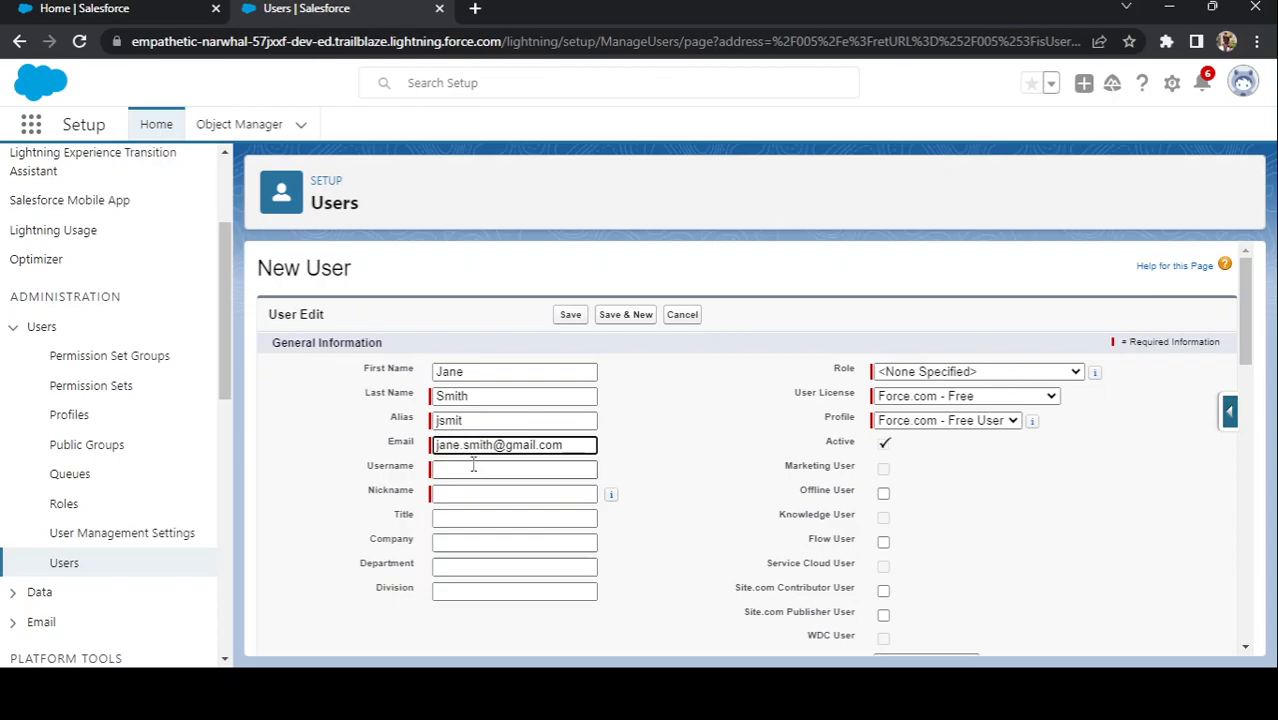
Step: Append .dev to the prefilled username
{"action": "left_click", "coordinate": [476, 467]}
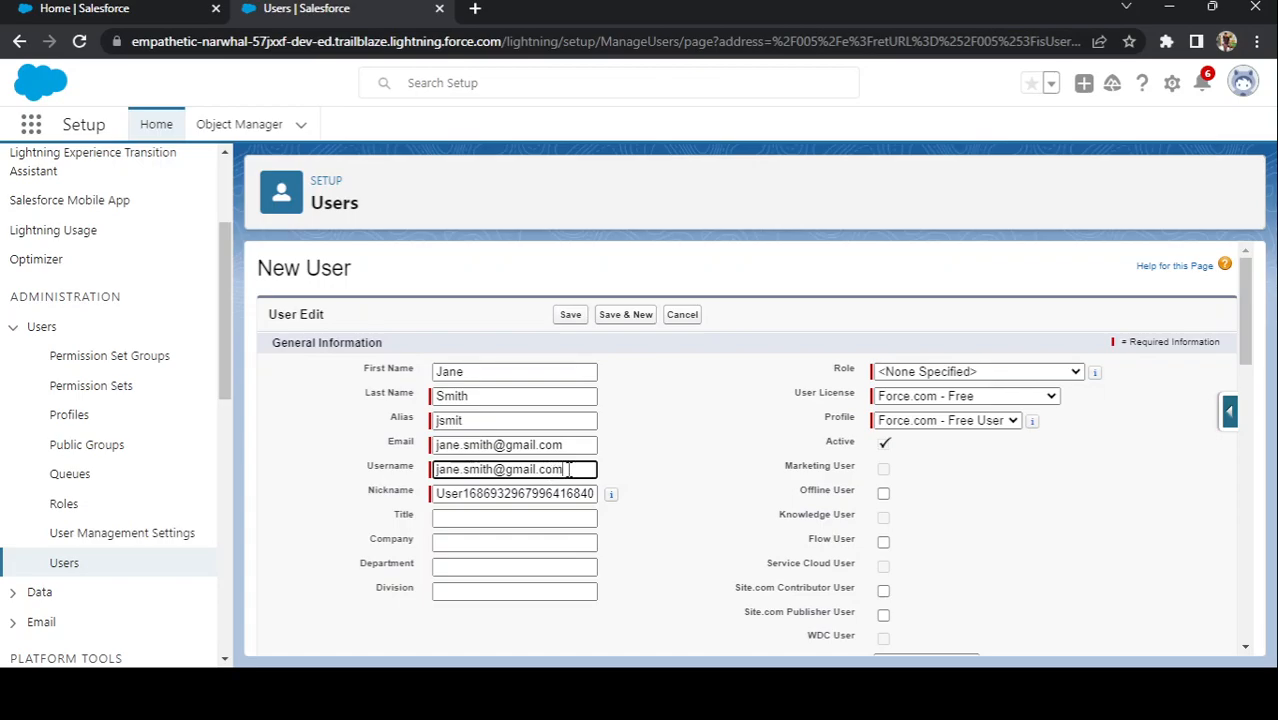
{"action": "type", "text": ".partial"}
{"action": "key", "text": "BackSpace"}
{"action": "key", "text": "BackSpace"}
{"action": "key", "text": "BackSpace"}
{"action": "key", "text": "BackSpace"}
{"action": "key", "text": "BackSpace"}
{"action": "key", "text": "BackSpace"}
{"action": "key", "text": "BackSpace"}
{"action": "type", "text": "dev"}
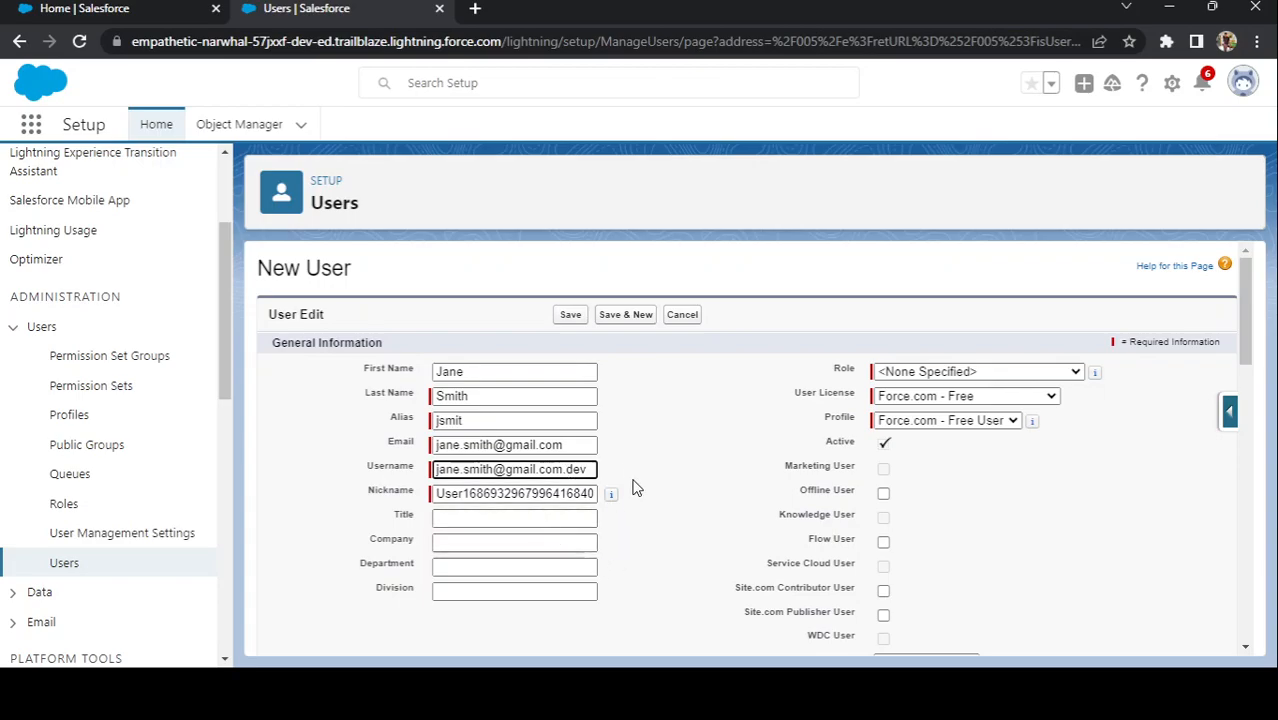
Step: Replace the generated nickname with a copy of the alias value
{"action": "left_click", "coordinate": [517, 494]}
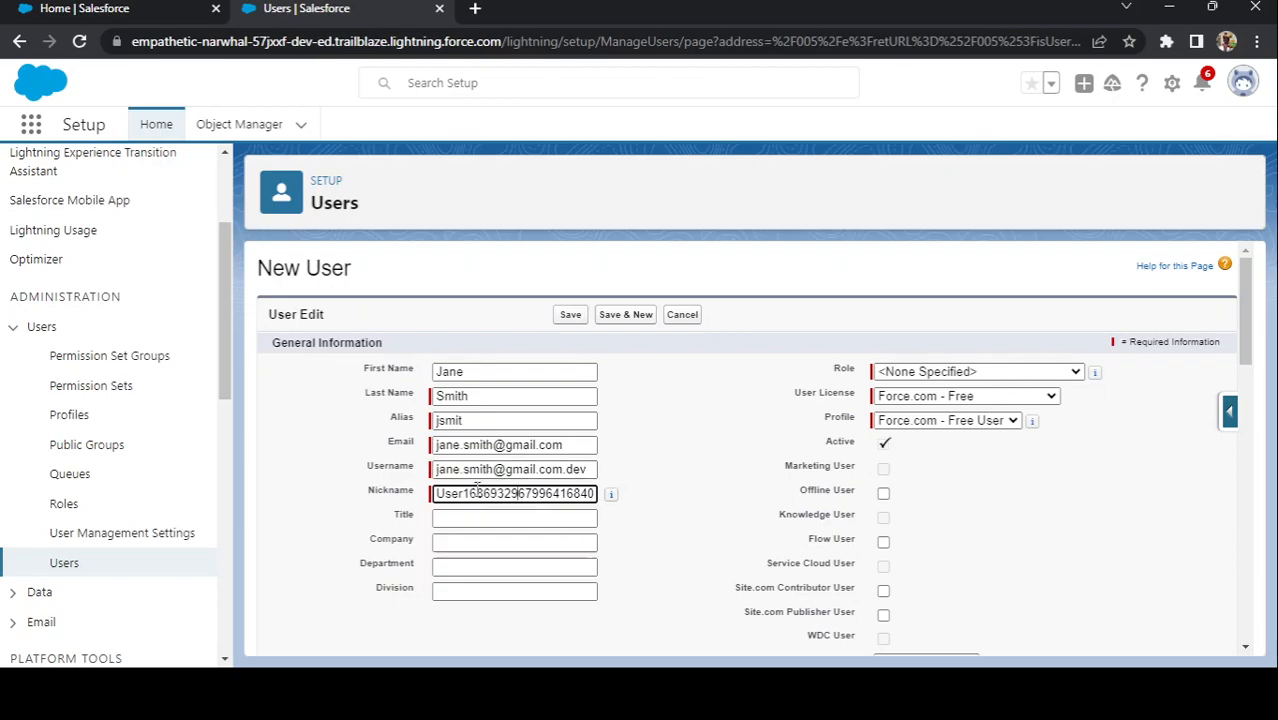
{"action": "left_click_drag", "start_coordinate": [483, 423], "coordinate": [425, 438]}
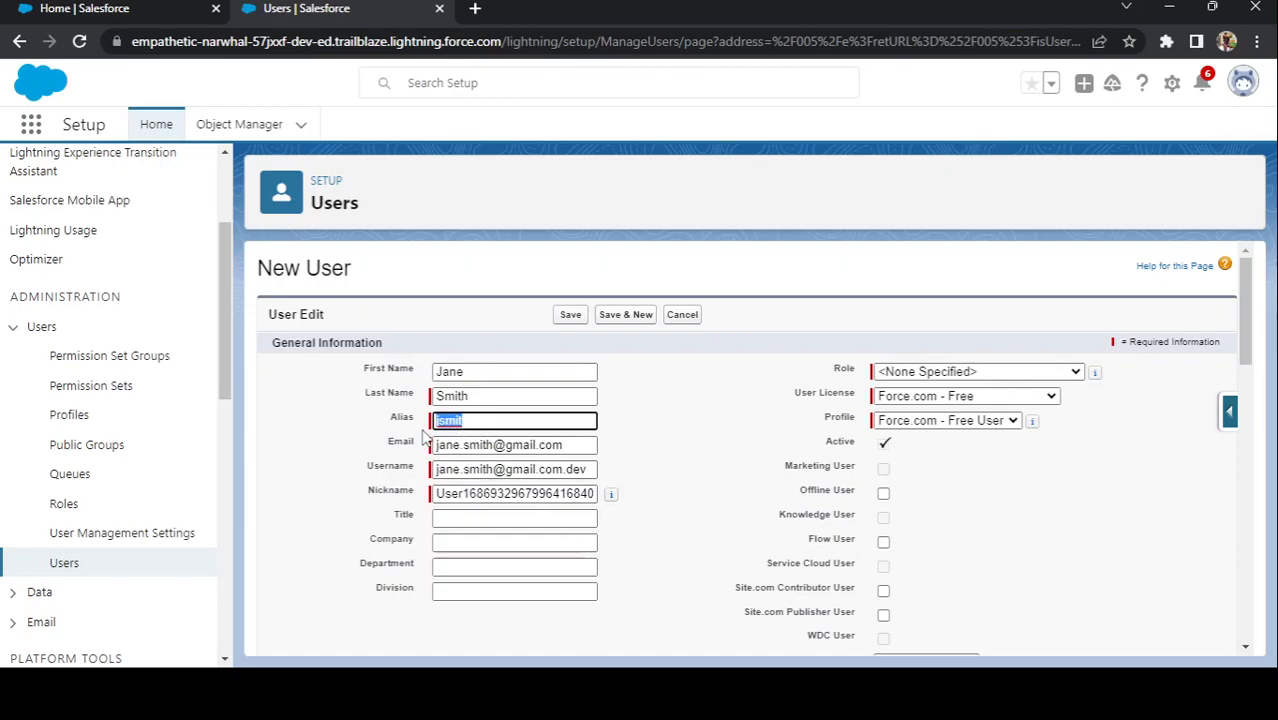
{"action": "key", "text": "ctrl+c"}
{"action": "left_click", "coordinate": [484, 491]}
{"action": "double_click", "coordinate": [484, 491]}
{"action": "key", "text": "ctrl+v"}
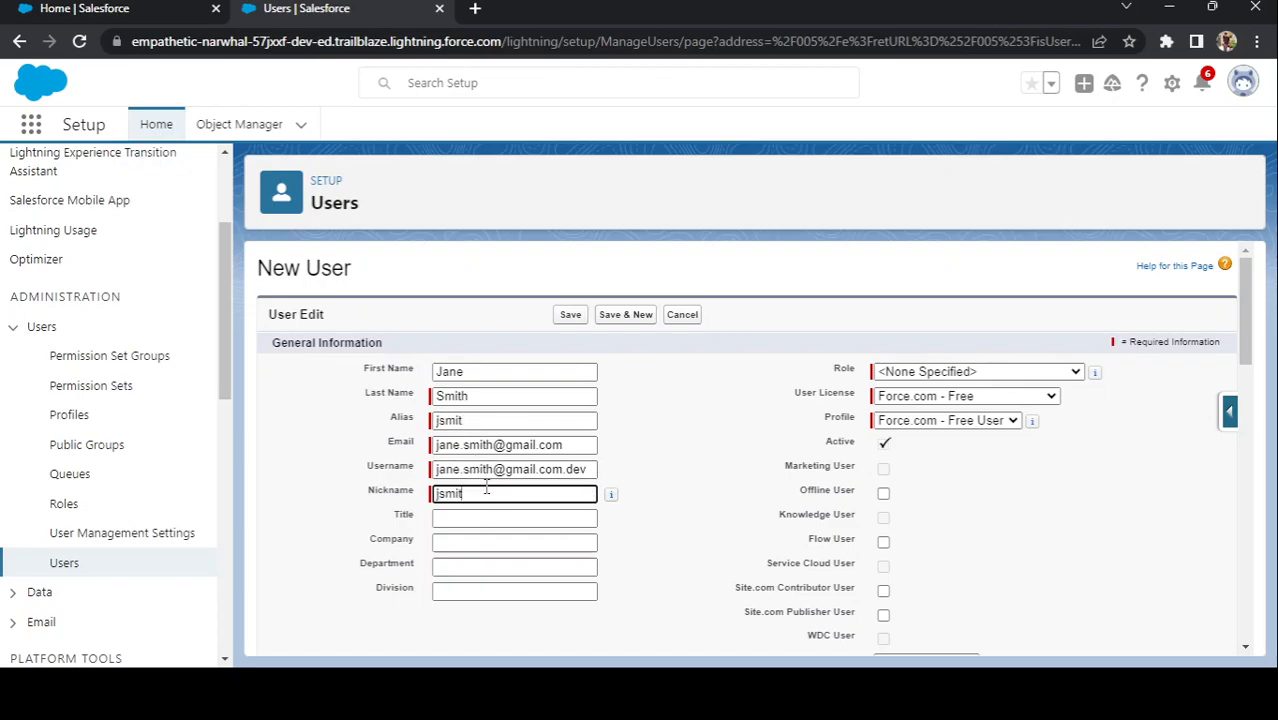
{"action": "left_click", "coordinate": [486, 517]}
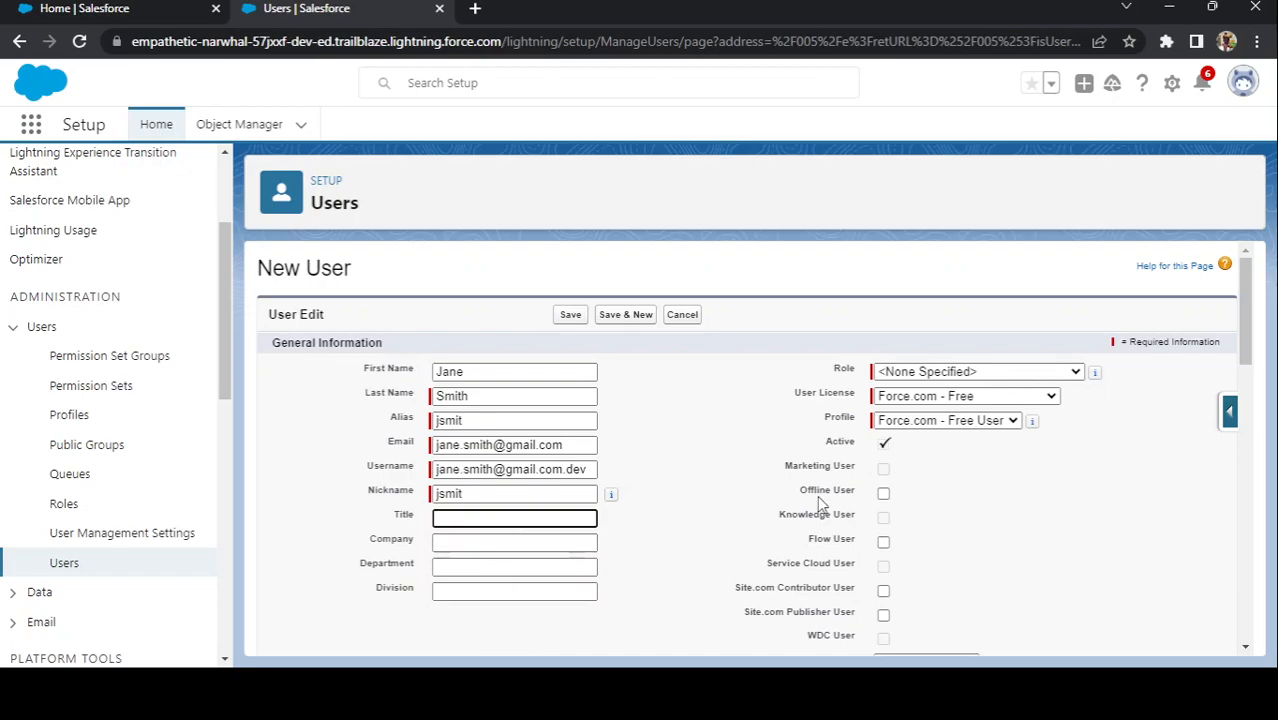
Step: Choose Marketing Team in the Role dropdown
{"action": "left_click", "coordinate": [919, 378]}
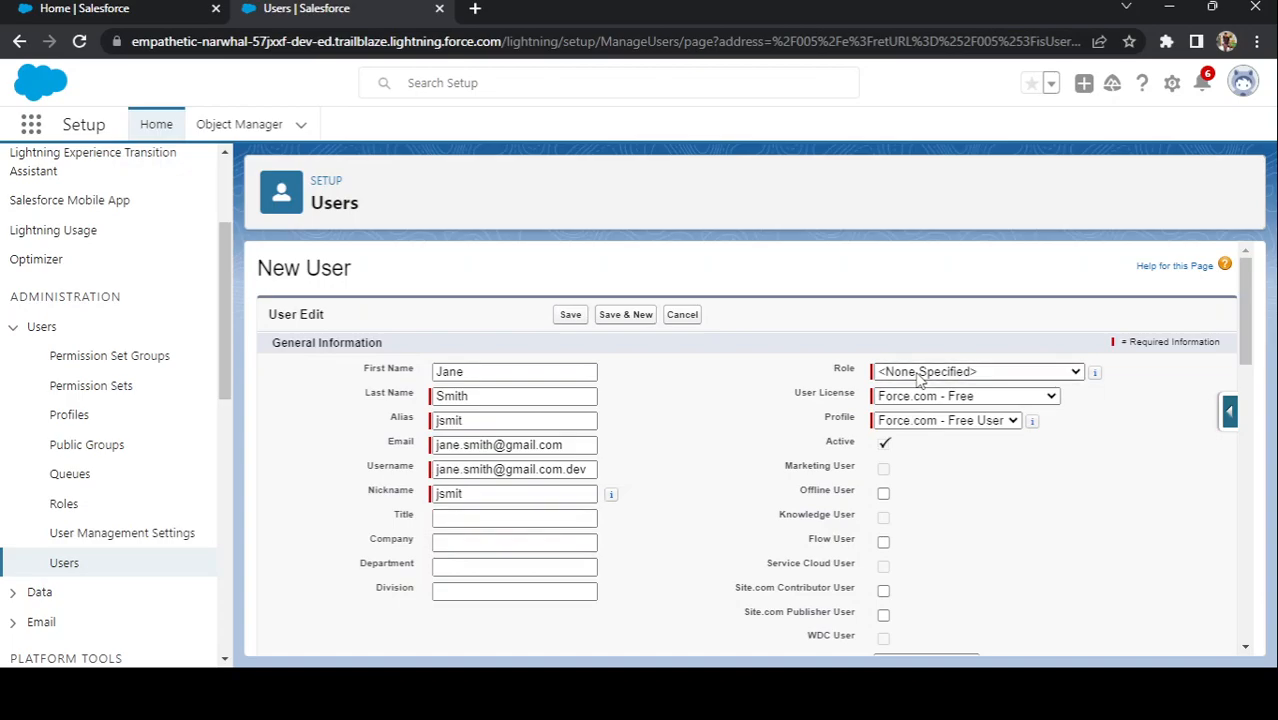
{"action": "left_click", "coordinate": [924, 250]}
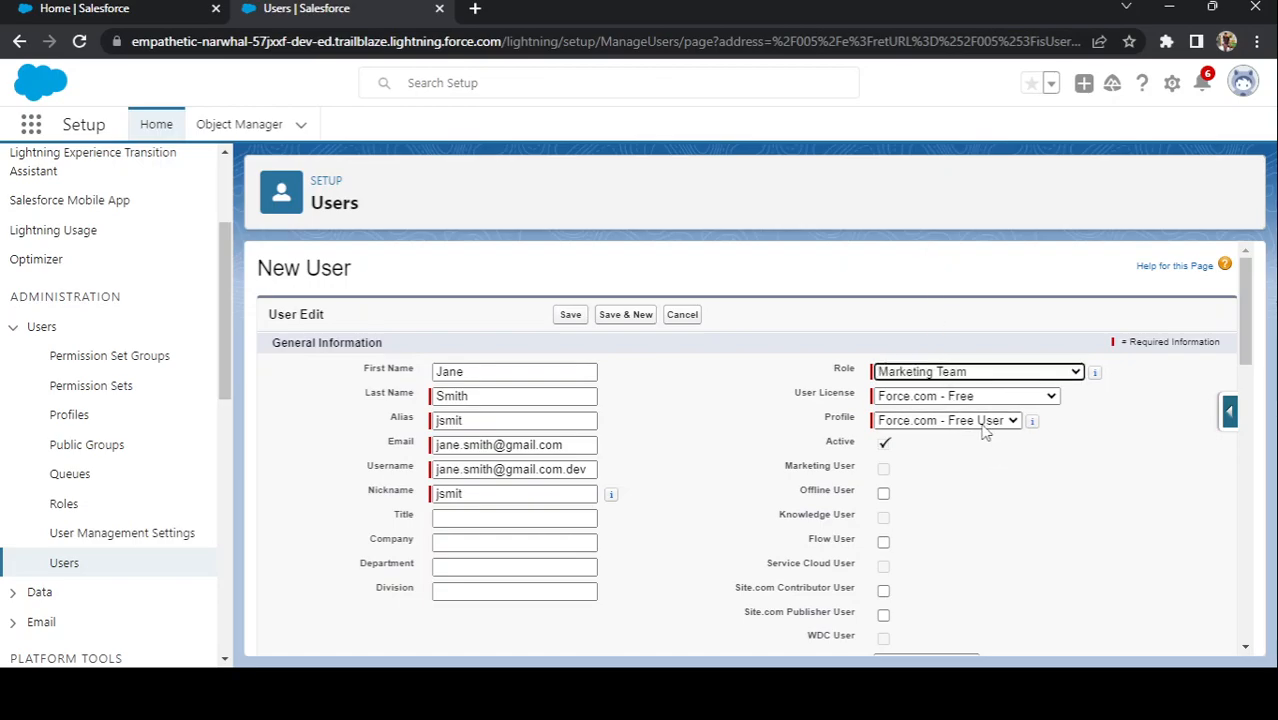
{"action": "left_click", "coordinate": [955, 397]}
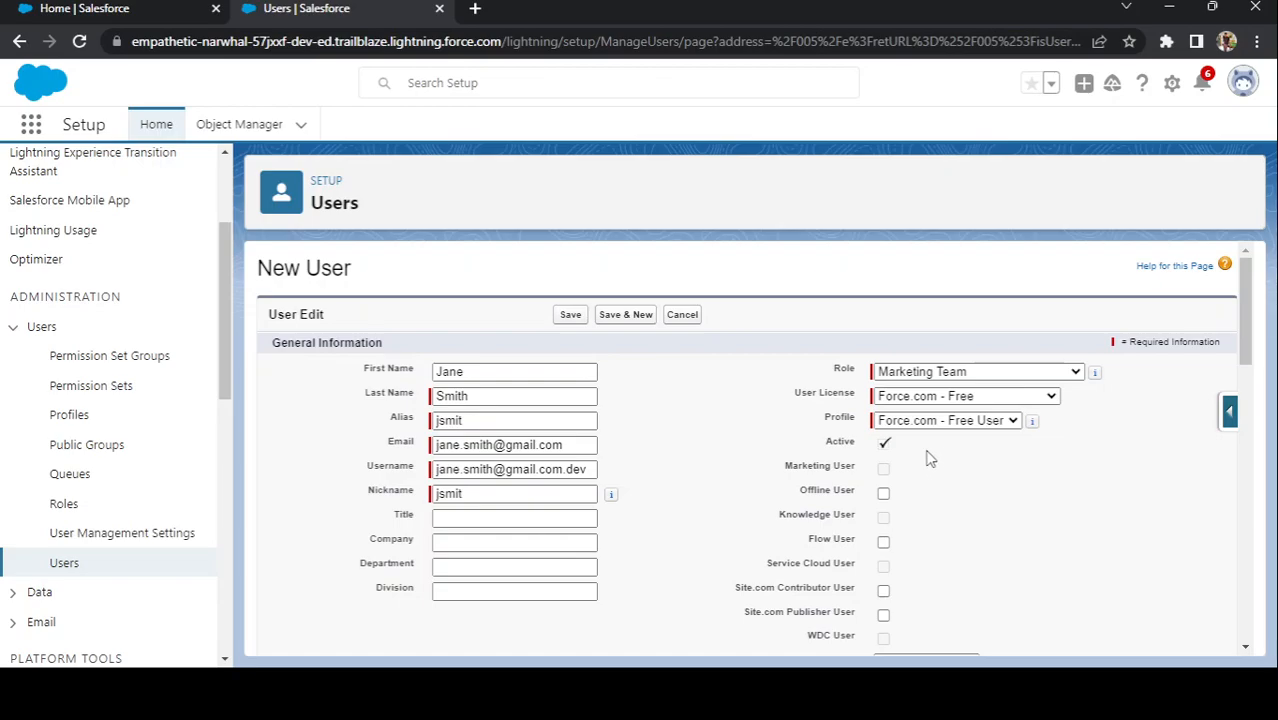
Step: Tick the Flow User and Offline User checkboxes for the new user
{"action": "scroll", "coordinate": [940, 456], "scroll_direction": "down", "scroll_amount": 1}
{"action": "scroll", "coordinate": [940, 456], "scroll_direction": "down", "scroll_amount": 1}
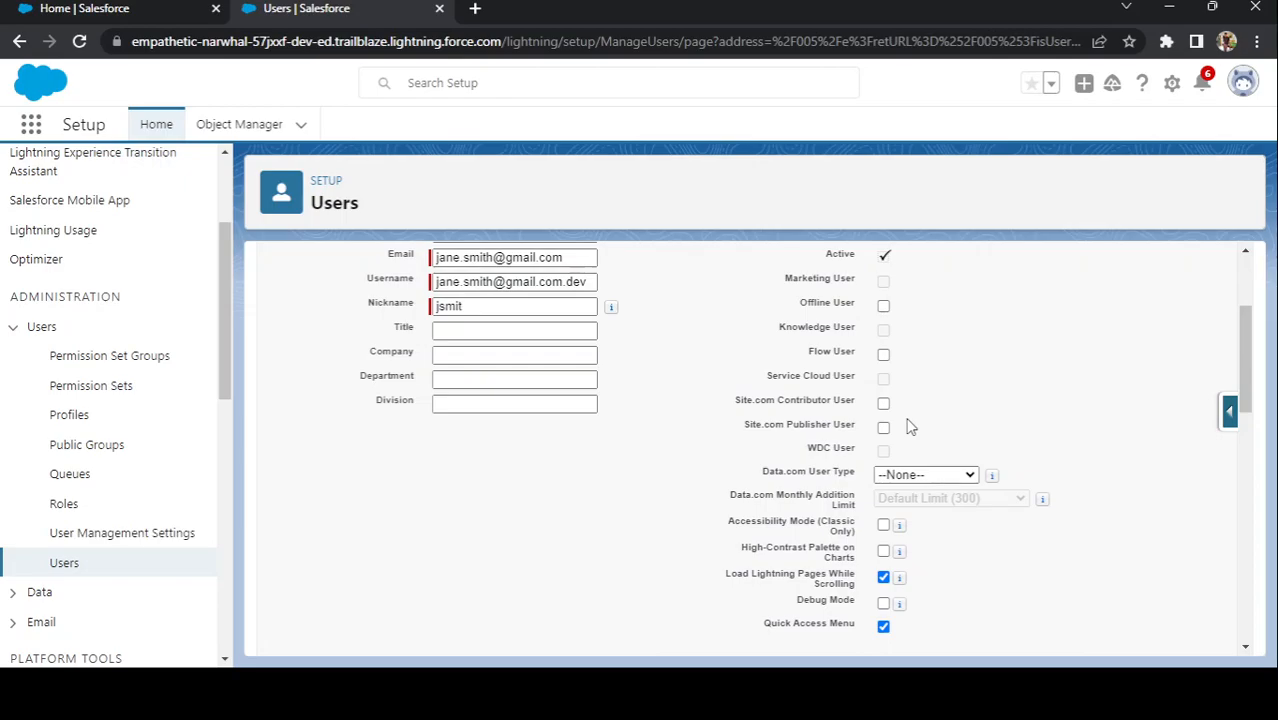
{"action": "left_click", "coordinate": [884, 356]}
{"action": "left_click", "coordinate": [884, 307]}
Step: Scroll down to the Mailing Address and Locale Settings sections
{"action": "scroll", "coordinate": [928, 427], "scroll_direction": "down", "scroll_amount": 1}
{"action": "scroll", "coordinate": [928, 427], "scroll_direction": "down", "scroll_amount": 1}
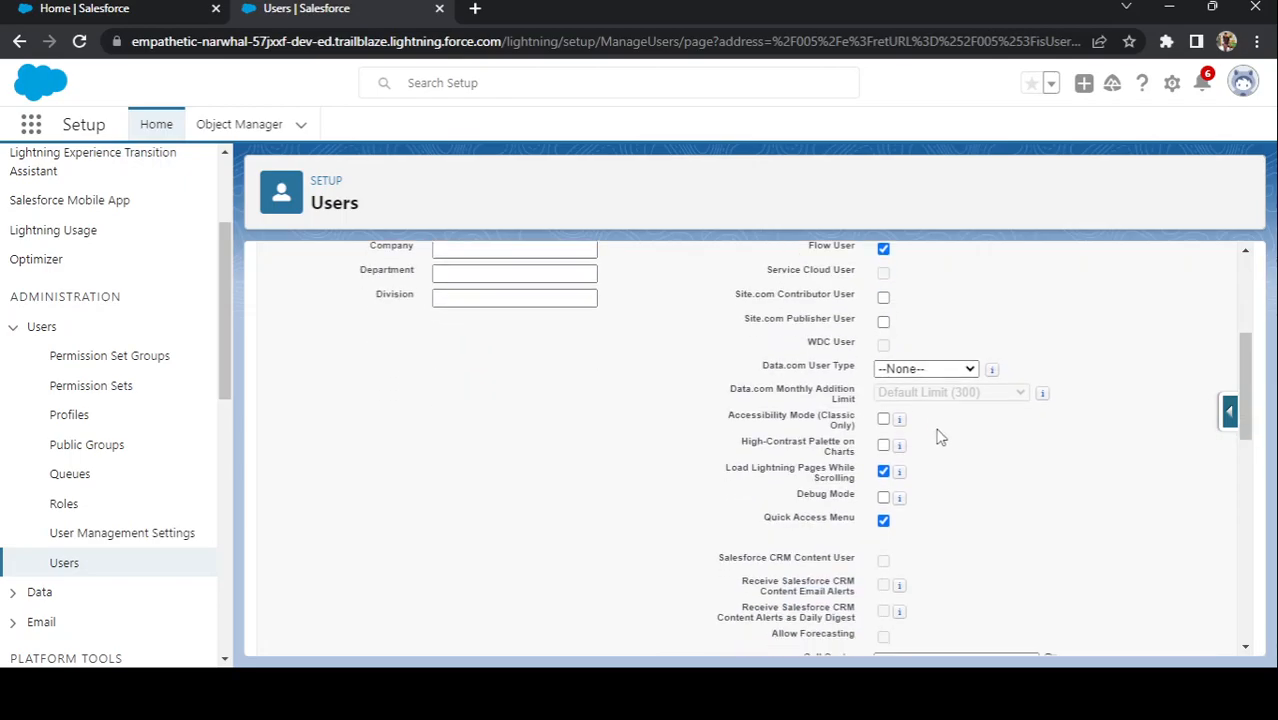
{"action": "scroll", "coordinate": [938, 437], "scroll_direction": "down", "scroll_amount": 2}
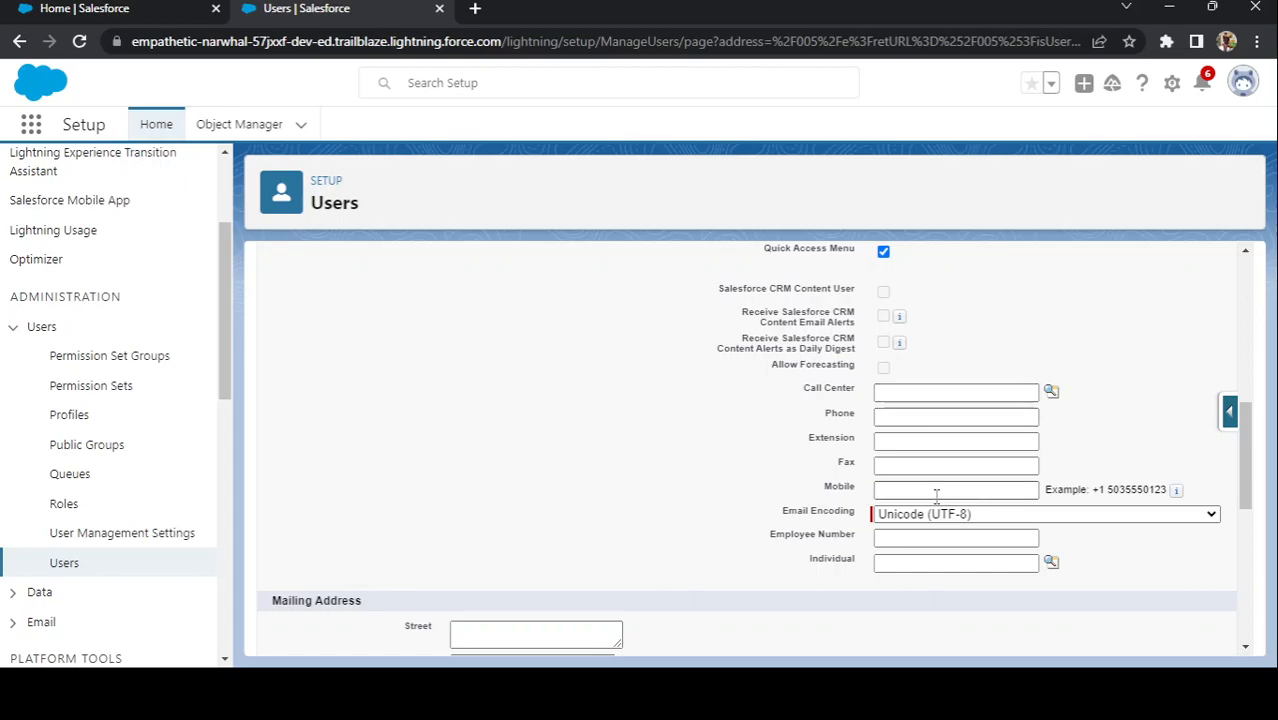
{"action": "scroll", "coordinate": [880, 512], "scroll_direction": "down", "scroll_amount": 1}
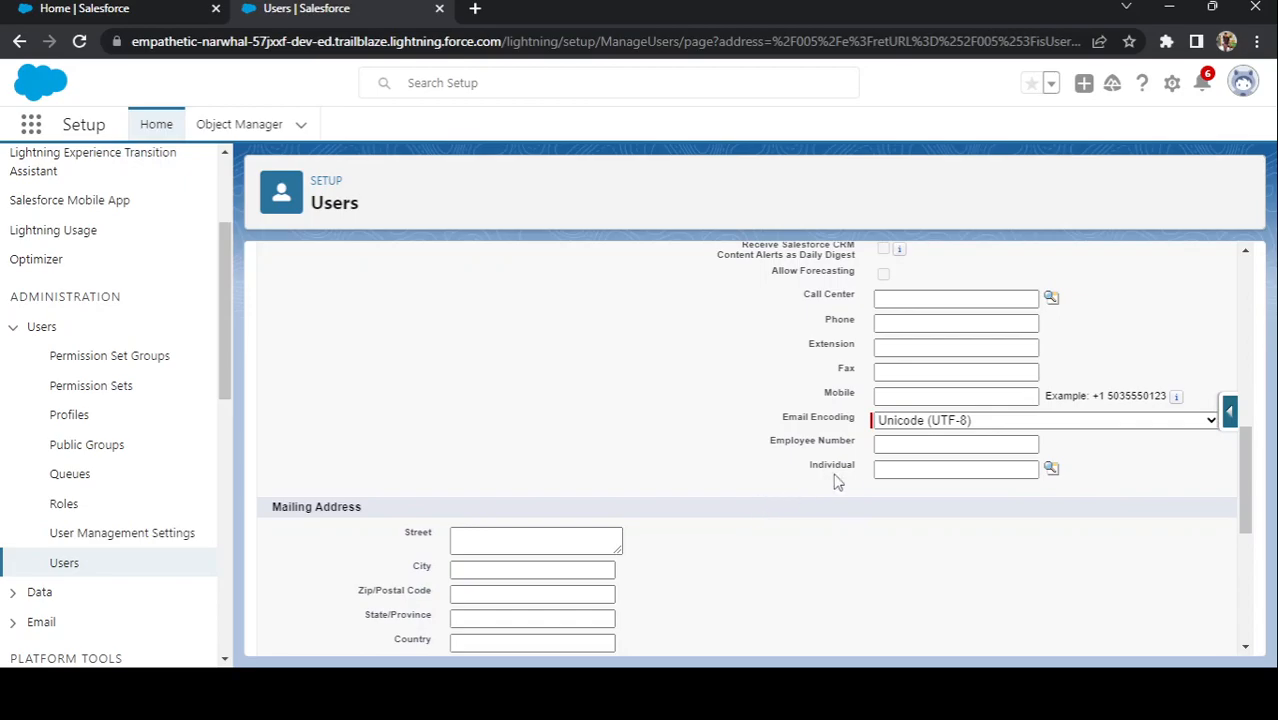
{"action": "scroll", "coordinate": [827, 471], "scroll_direction": "down", "scroll_amount": 1}
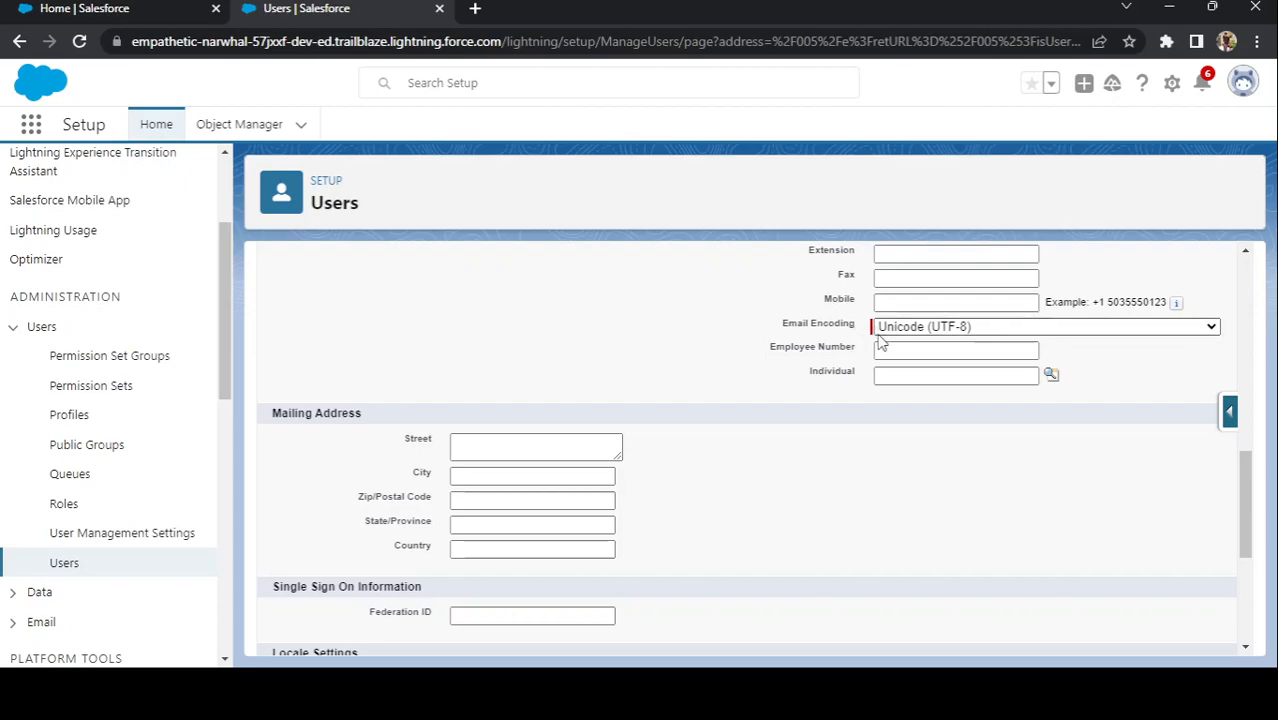
{"action": "scroll", "coordinate": [802, 362], "scroll_direction": "down", "scroll_amount": 1}
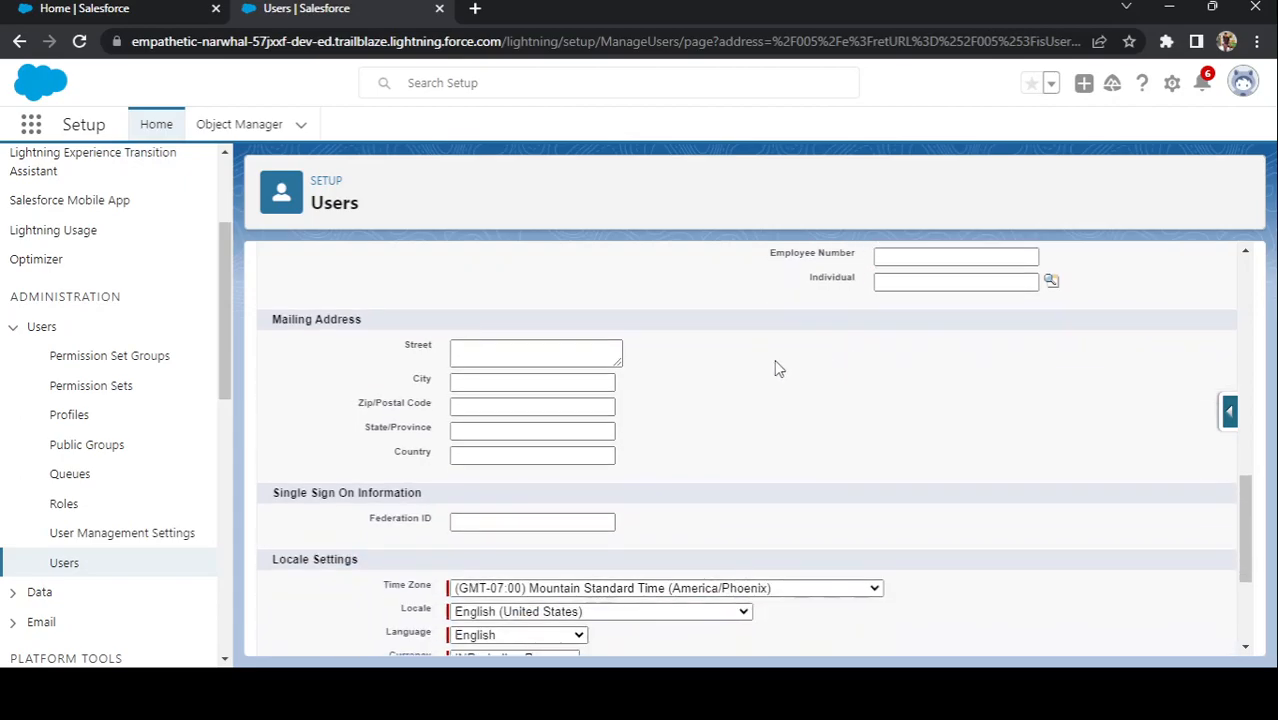
Step: Enter Mumbai as city, Maharashtra as state/province and India as country
{"action": "left_click", "coordinate": [473, 383]}
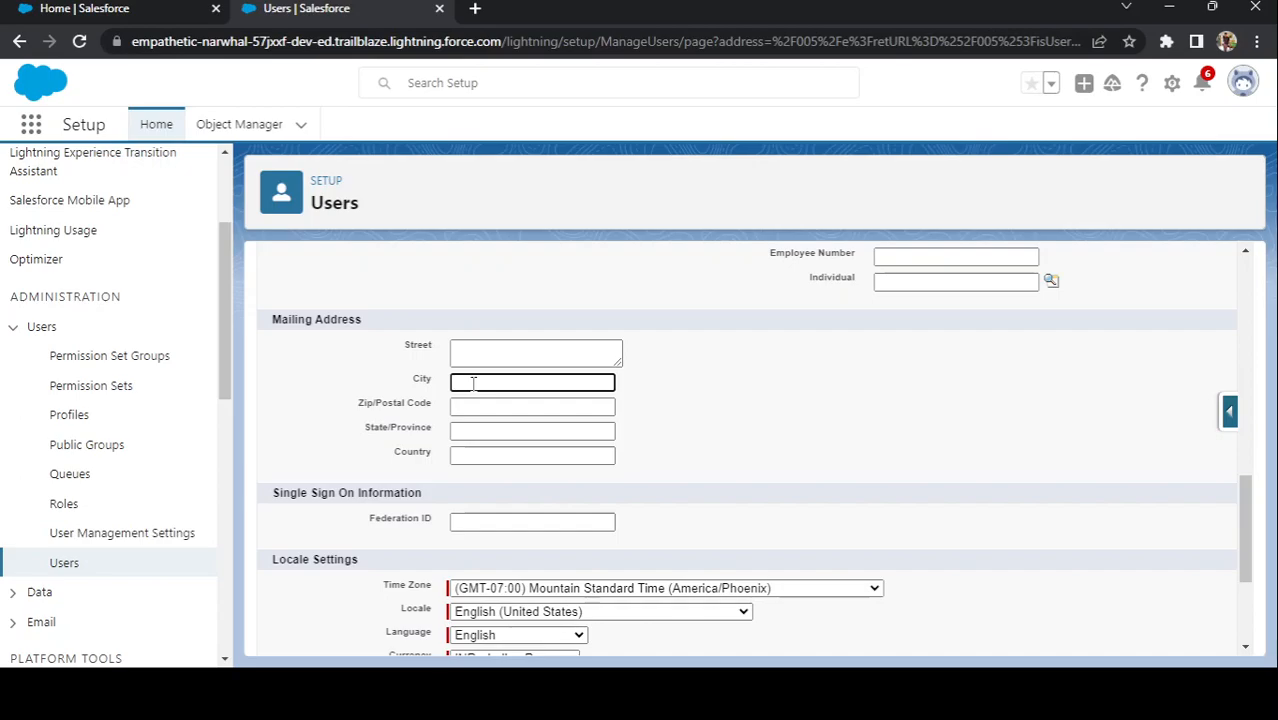
{"action": "type", "text": "Mumbai"}
{"action": "left_click", "coordinate": [467, 428]}
{"action": "type", "text": "Maharashtra"}
{"action": "left_click", "coordinate": [475, 457]}
{"action": "type", "text": "India"}
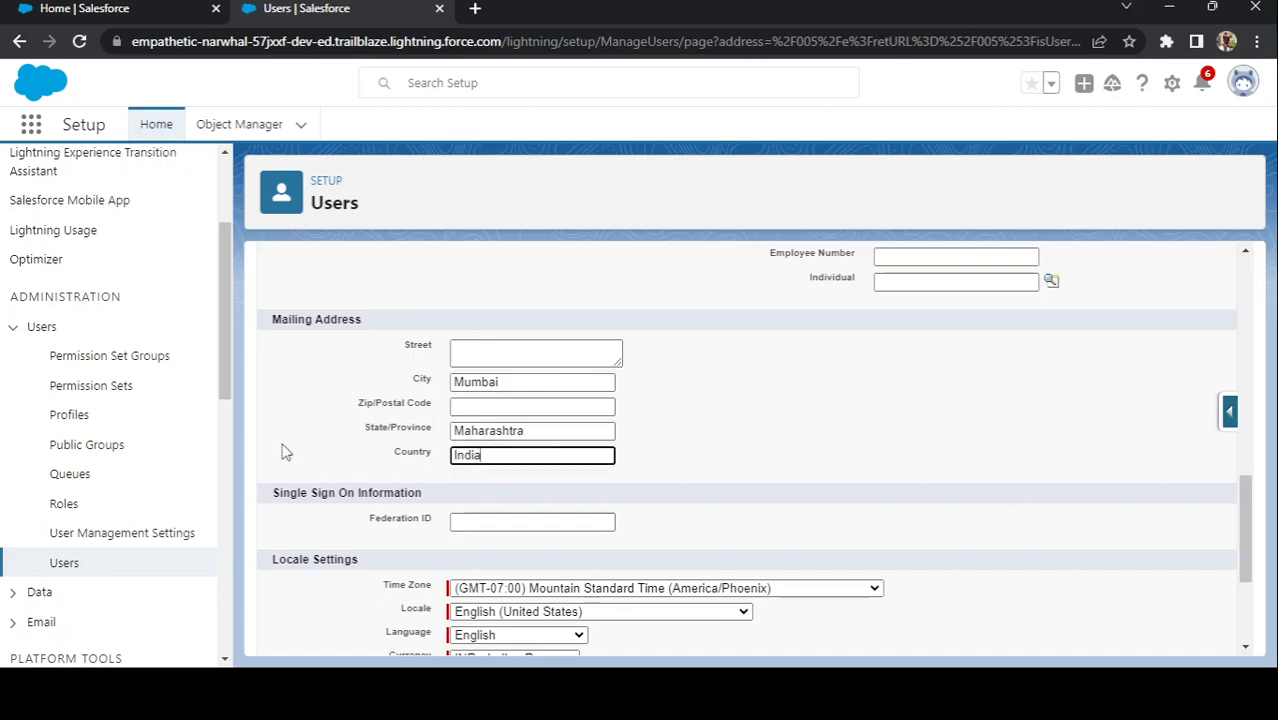
{"action": "scroll", "coordinate": [287, 453], "scroll_direction": "down", "scroll_amount": 2}
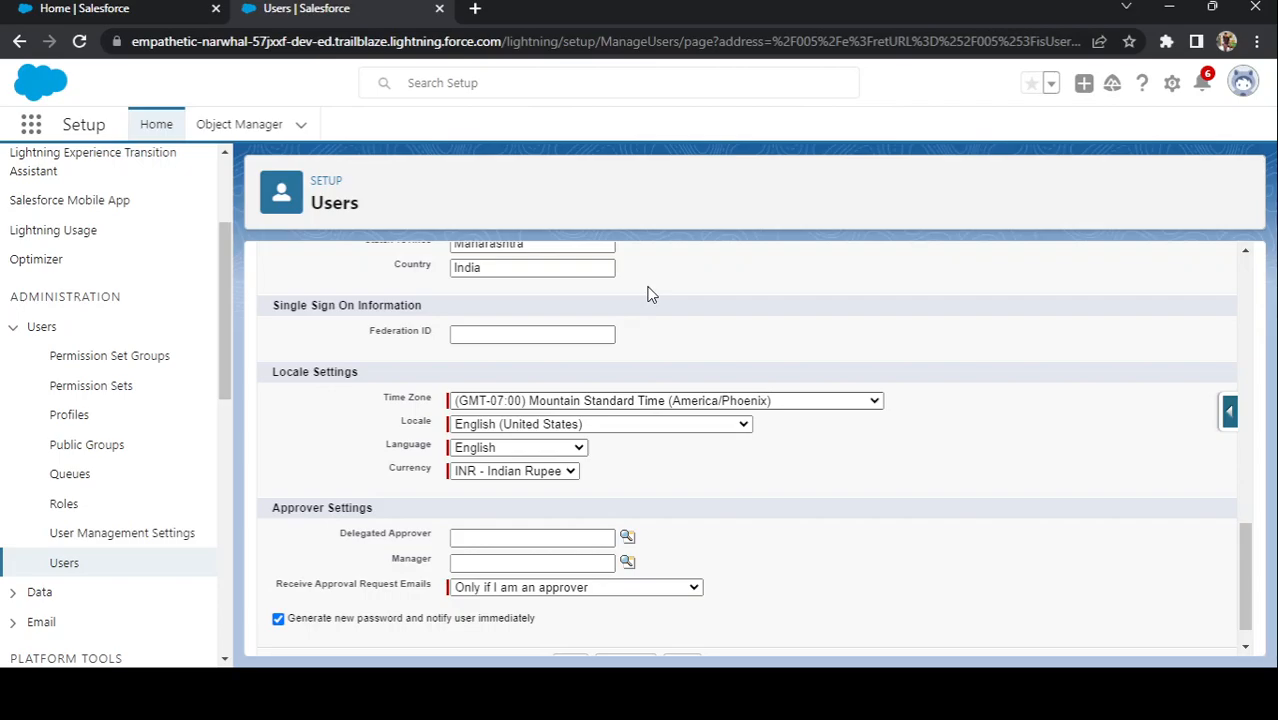
Step: Pick (GMT+05:30) India Standard Time (Asia/Kolkata) from the Time Zone list
{"action": "left_click", "coordinate": [640, 204]}
{"action": "left_click", "coordinate": [632, 458]}
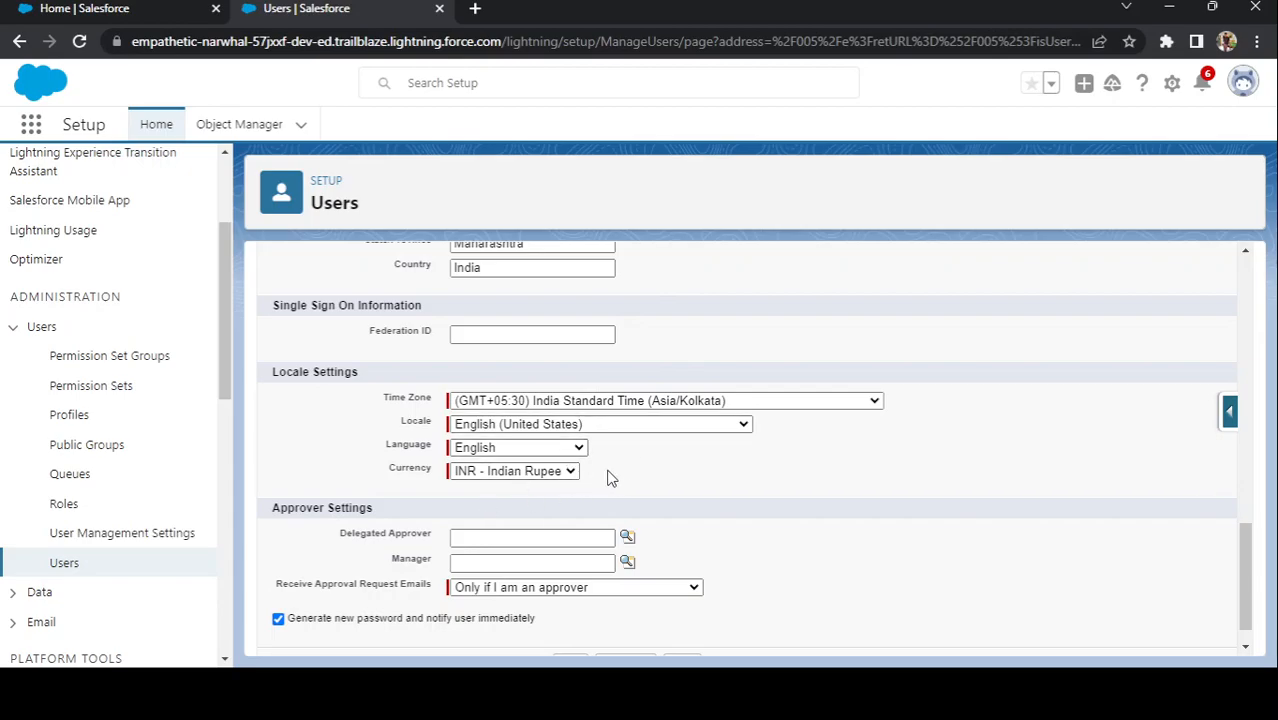
{"action": "scroll", "coordinate": [610, 477], "scroll_direction": "down", "scroll_amount": 1}
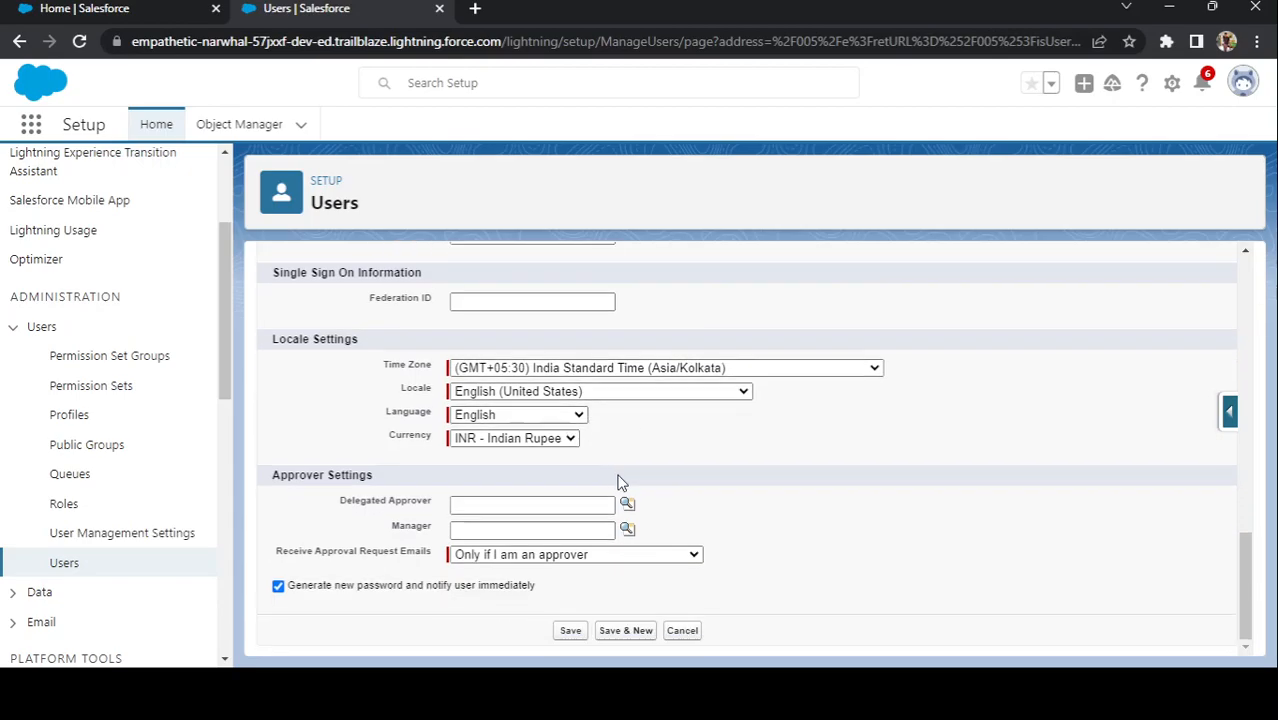
Step: Pick the manager via the lookup and uncheck 'Generate new password and notify user immediately'
{"action": "left_click", "coordinate": [467, 532]}
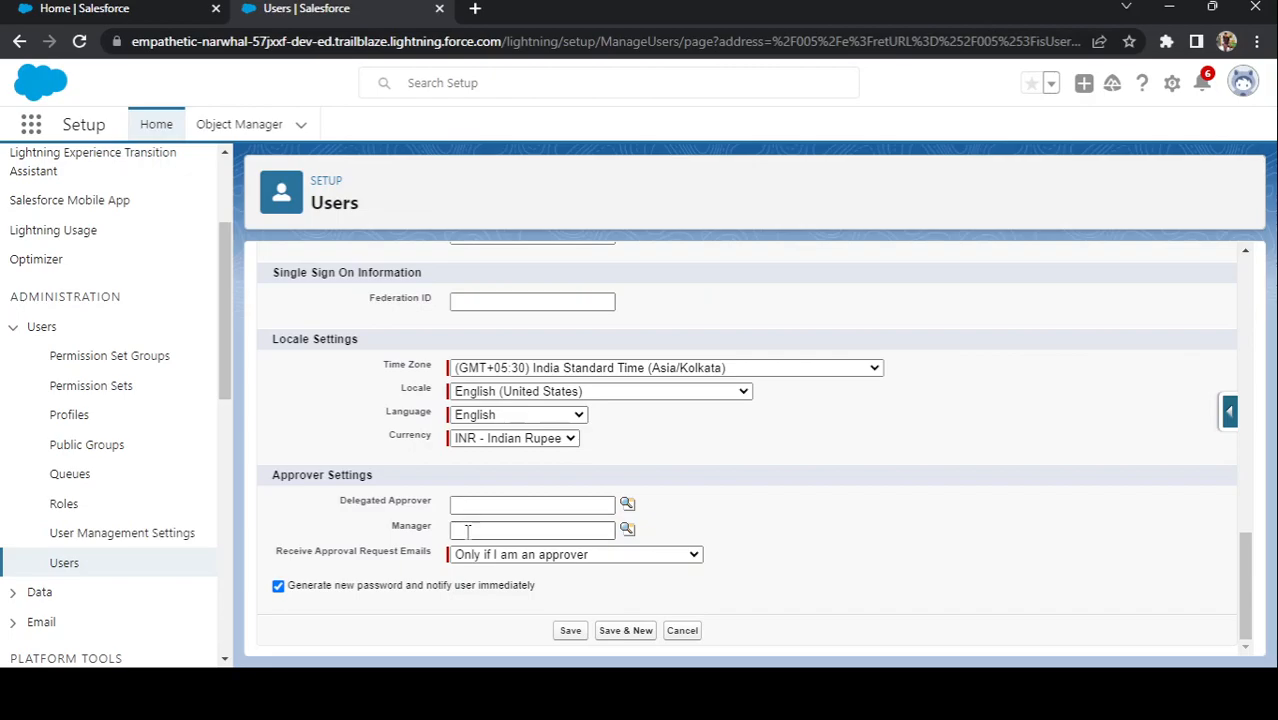
{"action": "left_click", "coordinate": [627, 529]}
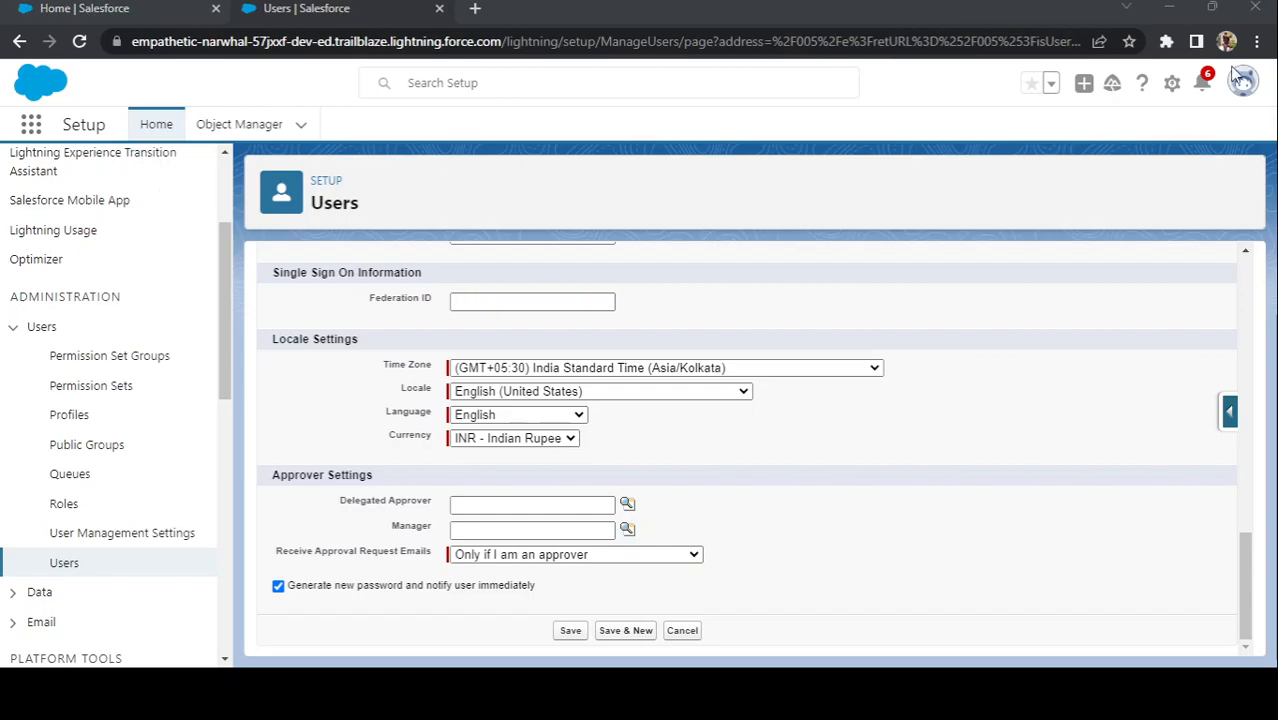
{"action": "left_click", "coordinate": [76, 233]}
{"action": "left_click", "coordinate": [716, 522]}
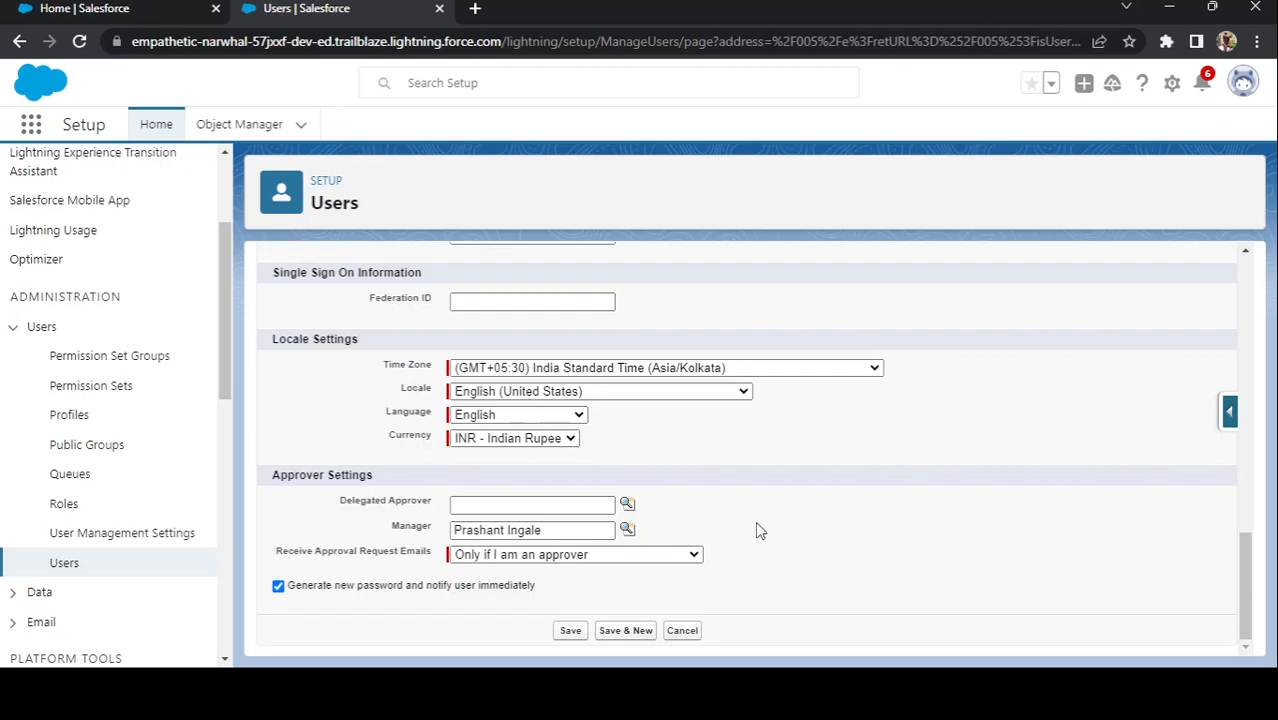
{"action": "left_click", "coordinate": [279, 587]}
Step: Save the new user and scroll through its detail page to review the fields
{"action": "left_click", "coordinate": [566, 631]}
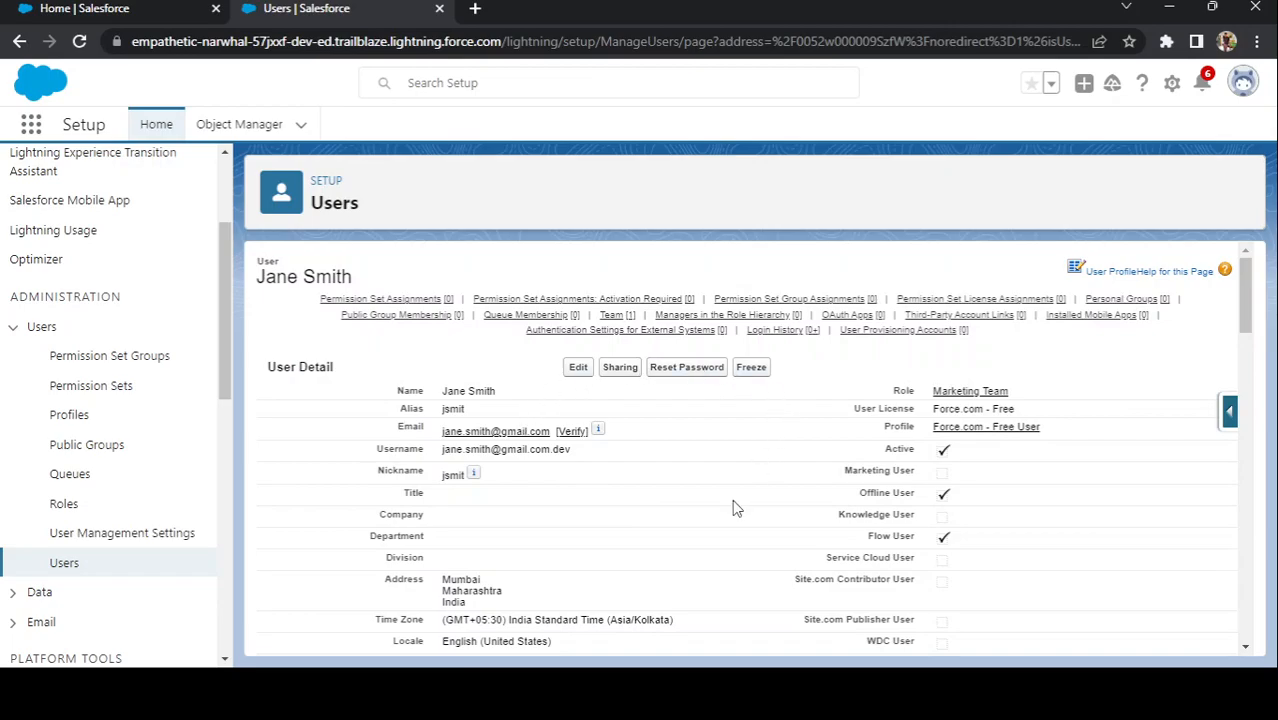
{"action": "scroll", "coordinate": [695, 465], "scroll_direction": "down", "scroll_amount": 3}
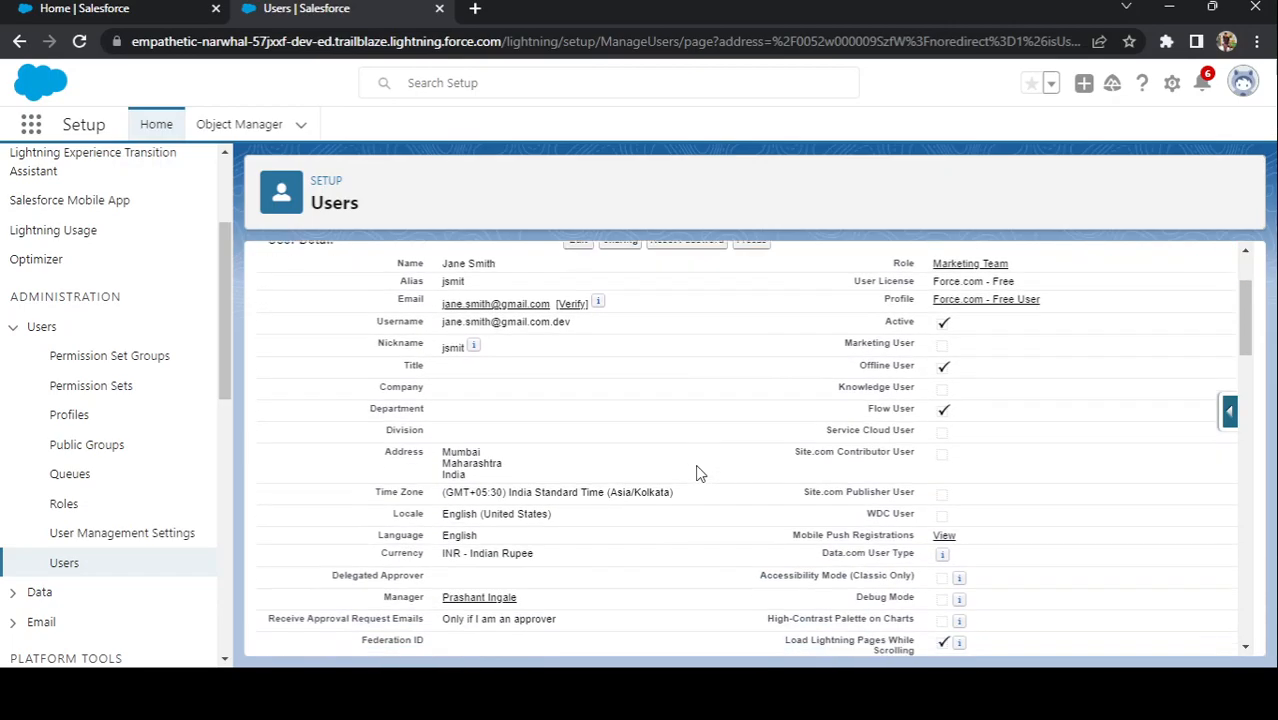
{"action": "scroll", "coordinate": [698, 473], "scroll_direction": "down", "scroll_amount": 6}
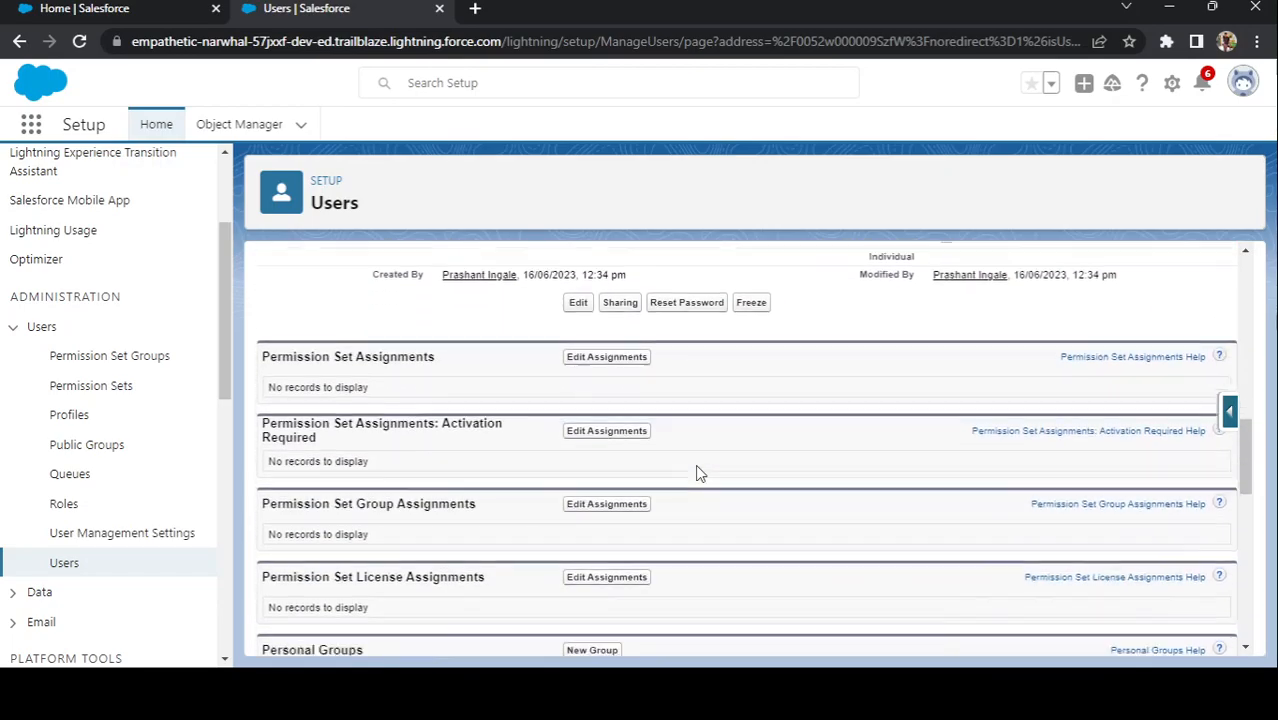
{"action": "scroll", "coordinate": [698, 473], "scroll_direction": "down", "scroll_amount": 5}
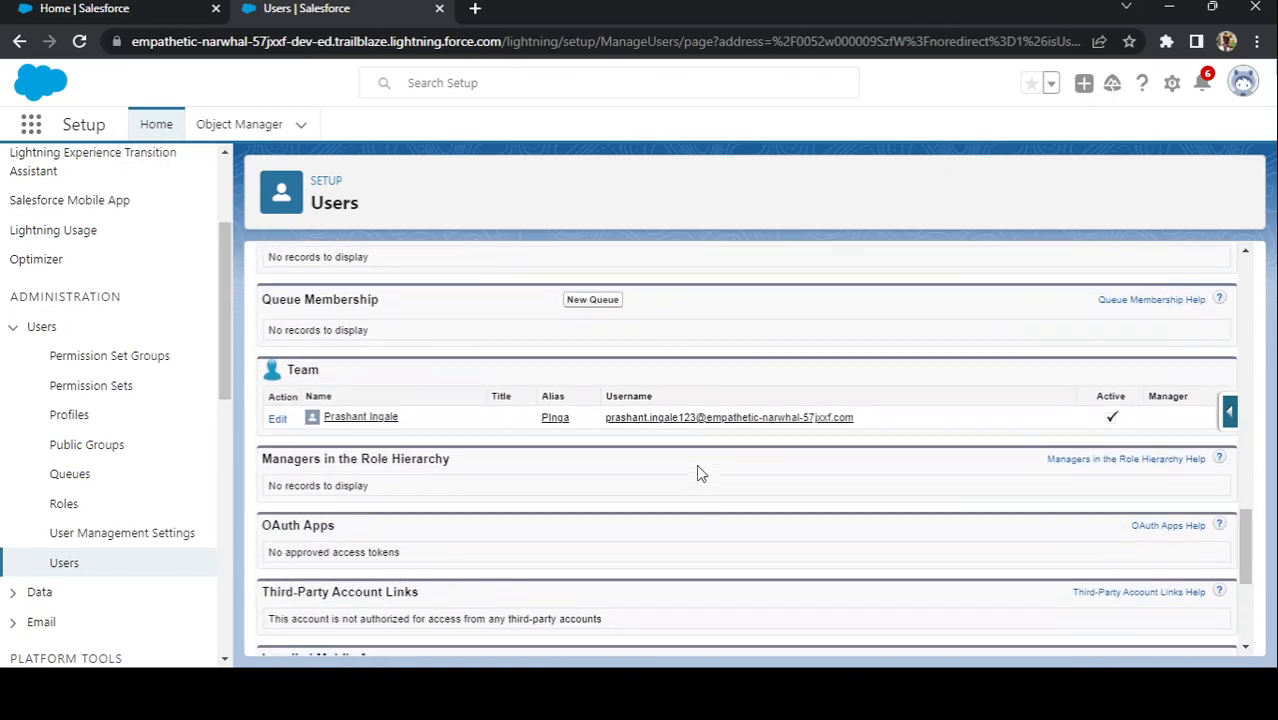
{"action": "scroll", "coordinate": [699, 466], "scroll_direction": "up", "scroll_amount": 12}
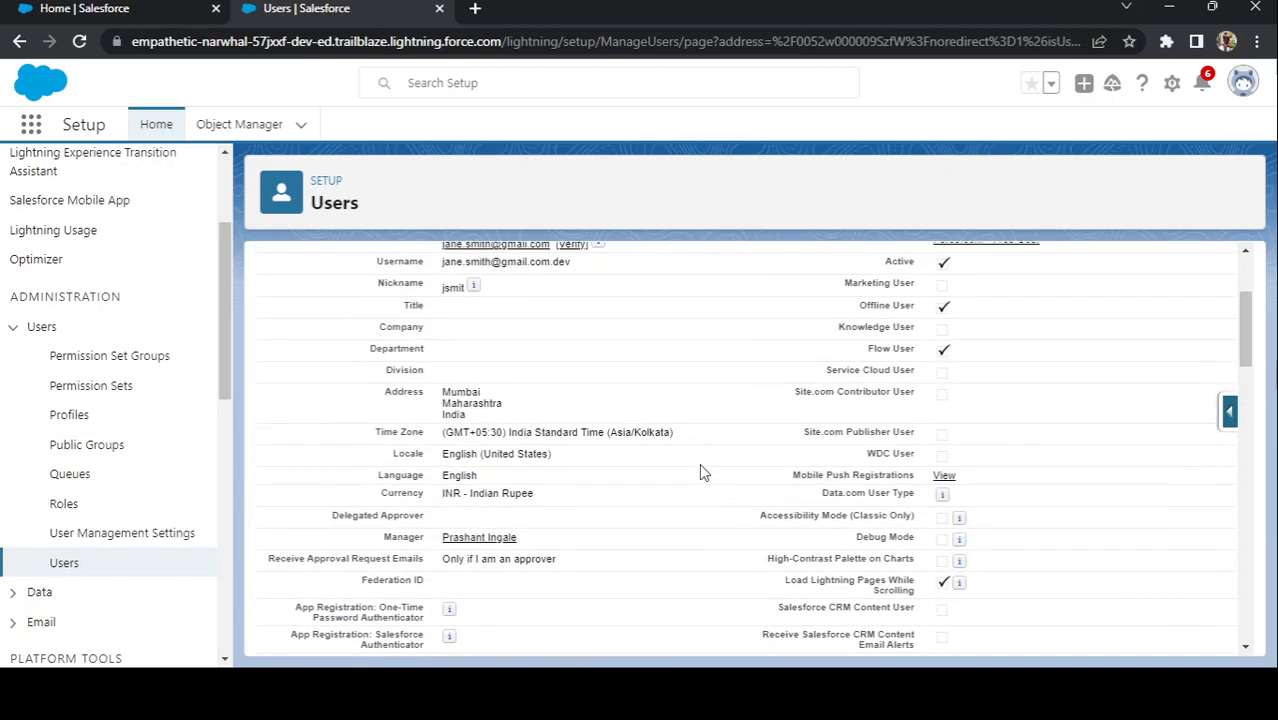
{"action": "scroll", "coordinate": [703, 472], "scroll_direction": "up", "scroll_amount": 1}
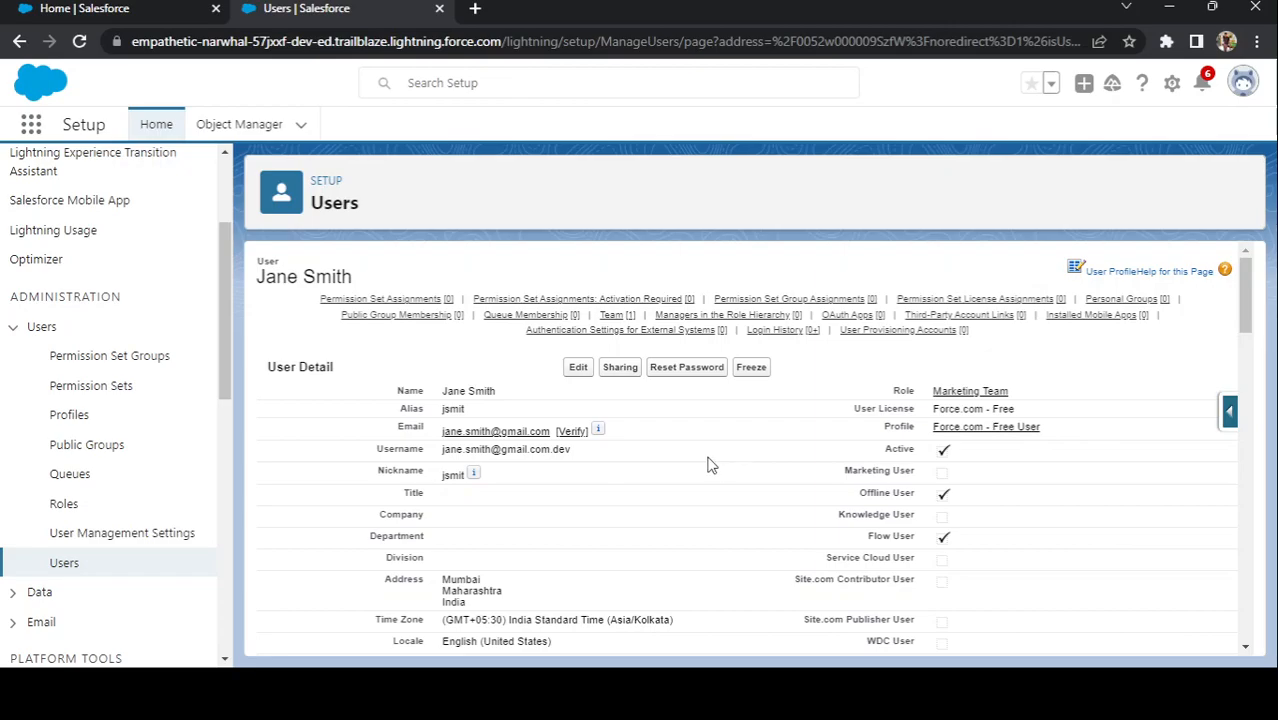
{"action": "left_click", "coordinate": [388, 299]}
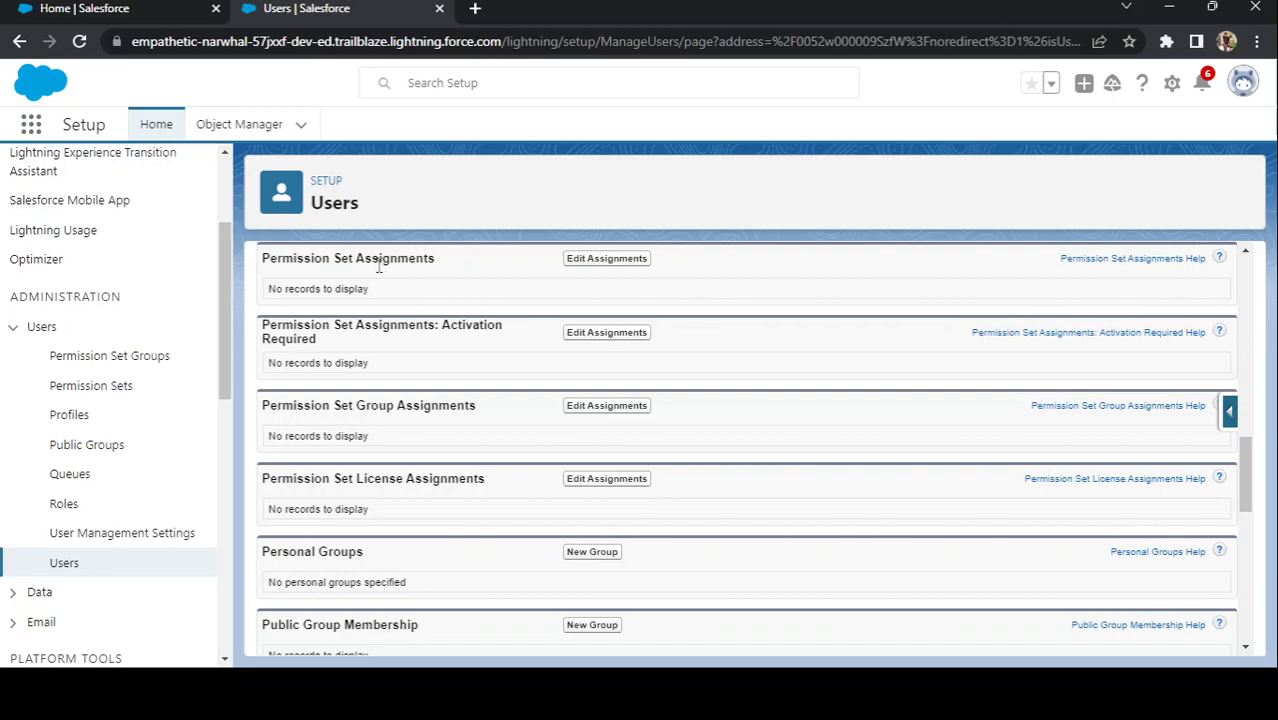
{"action": "scroll", "coordinate": [472, 392], "scroll_direction": "up", "scroll_amount": 6}
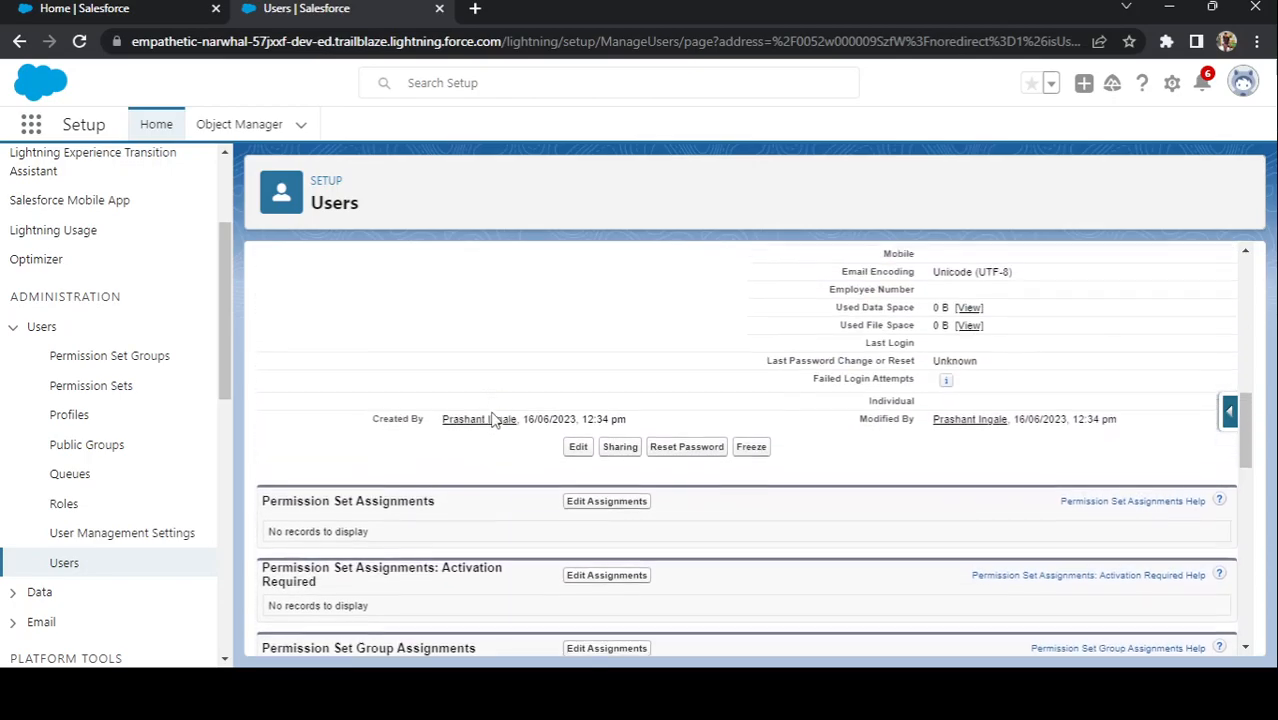
{"action": "scroll", "coordinate": [491, 418], "scroll_direction": "up", "scroll_amount": 3}
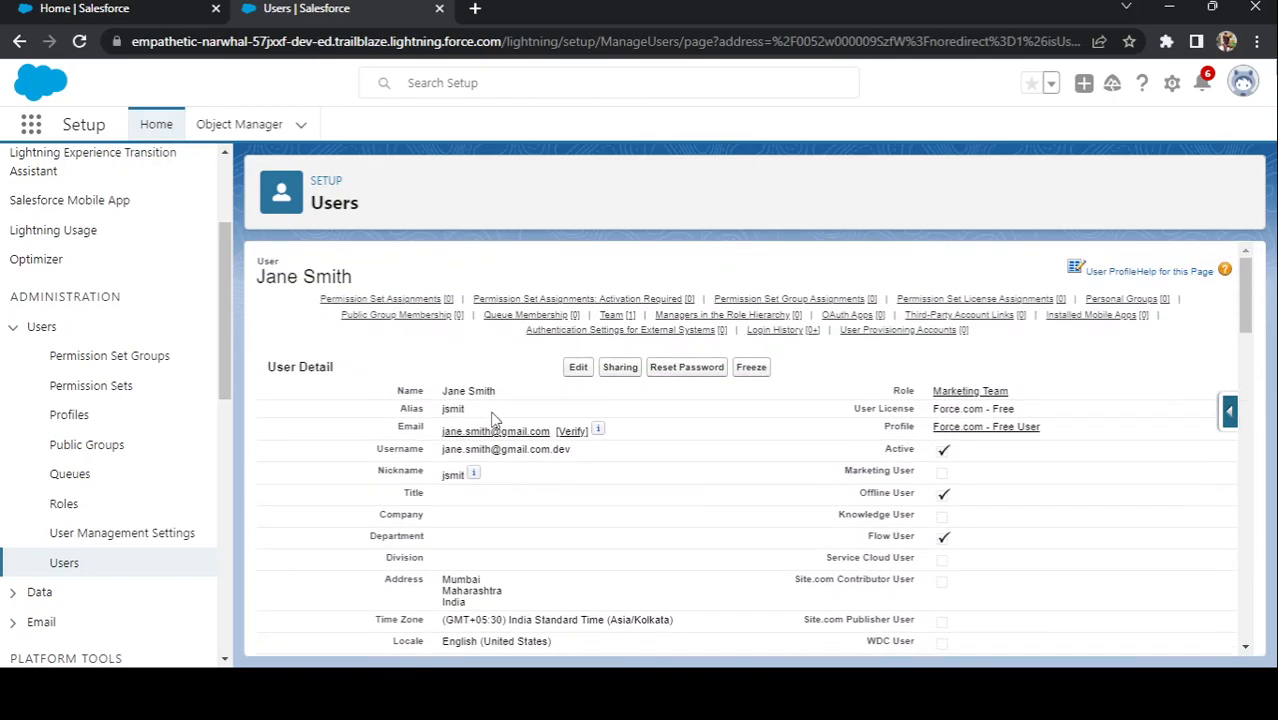